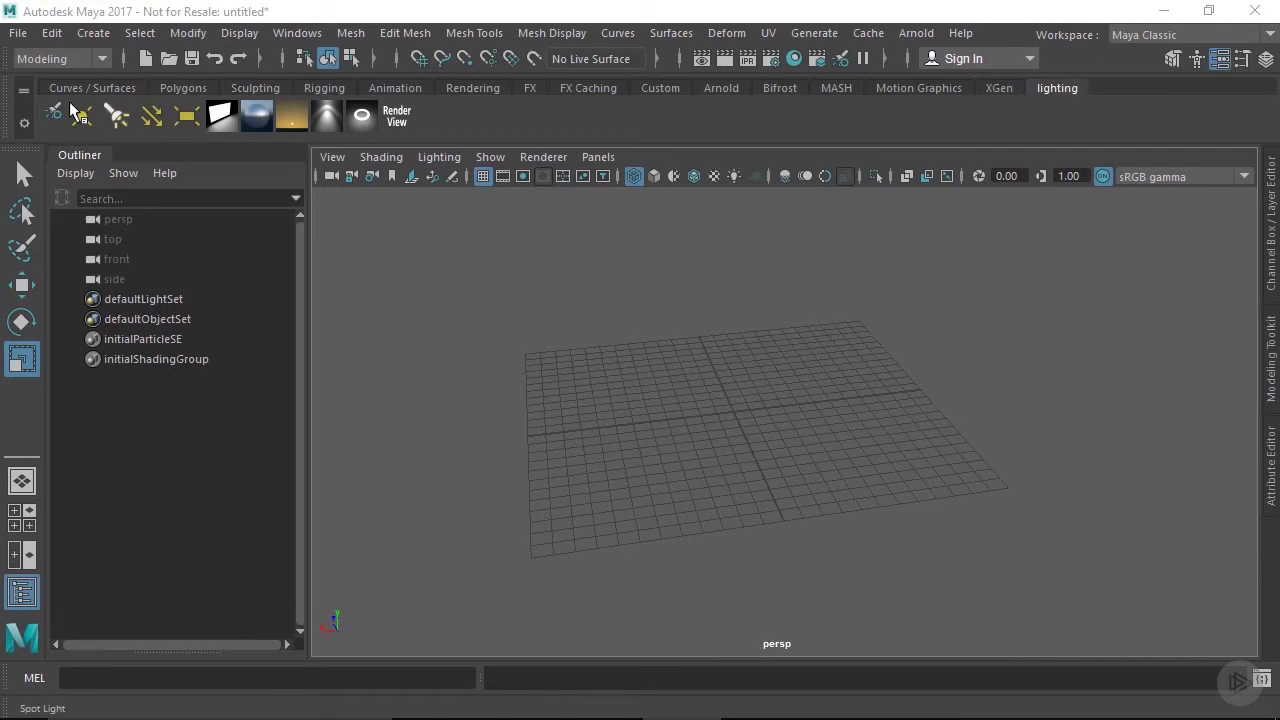
Create a point light, a spot light, a directional light and an area light.
left_click(116, 116)
left_click(138, 122)
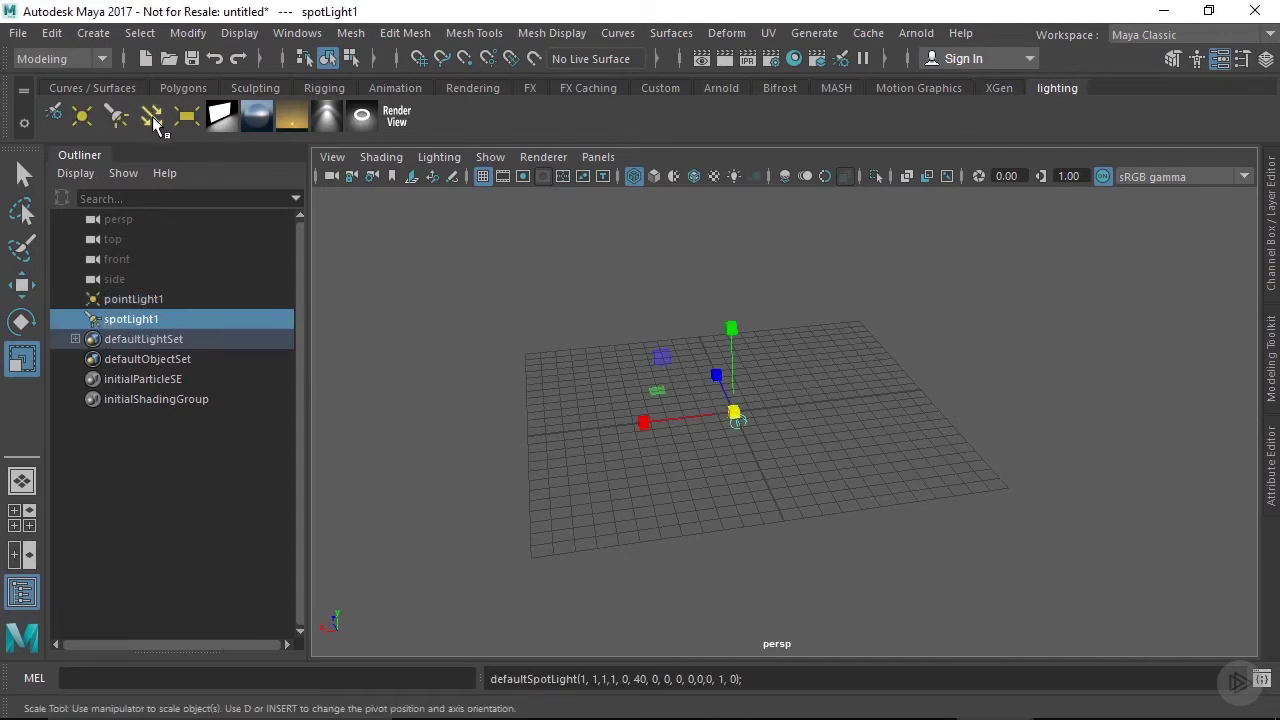
left_click(156, 120)
left_click(186, 118)
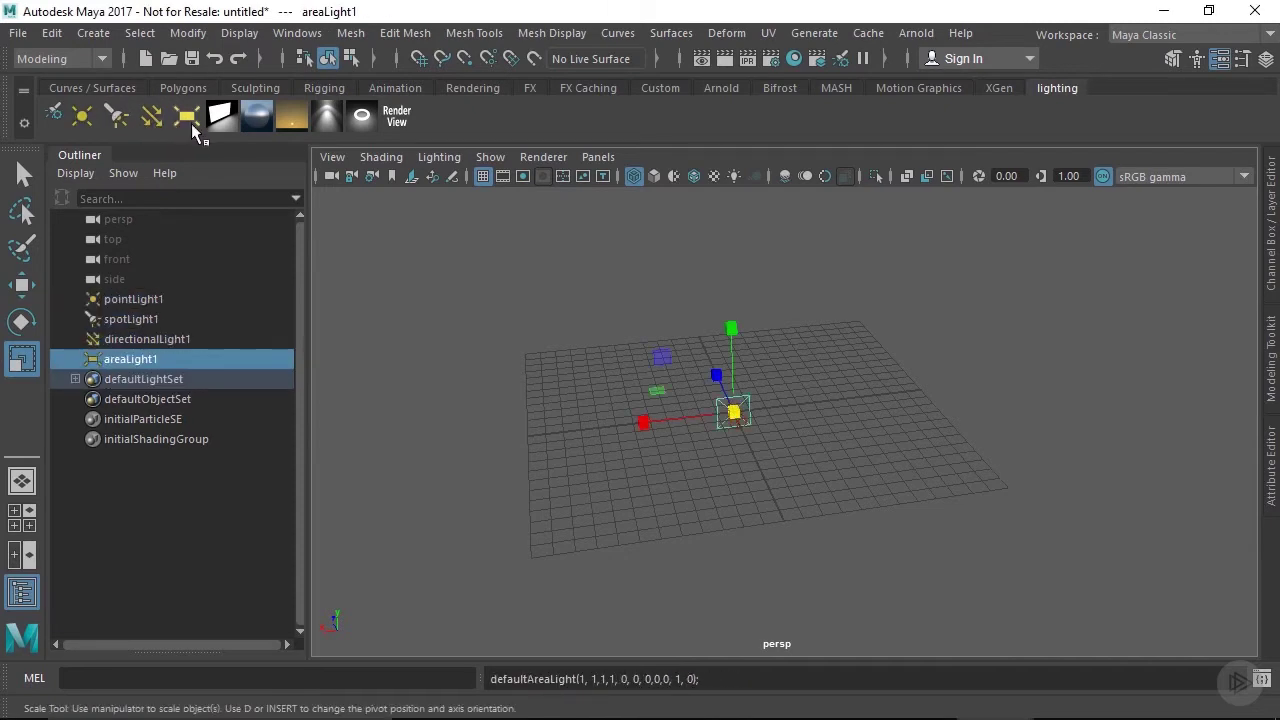
Show shape nodes in the Outliner and expand spotLight1 and pointLight1 to reveal their shapes.
left_click(152, 297)
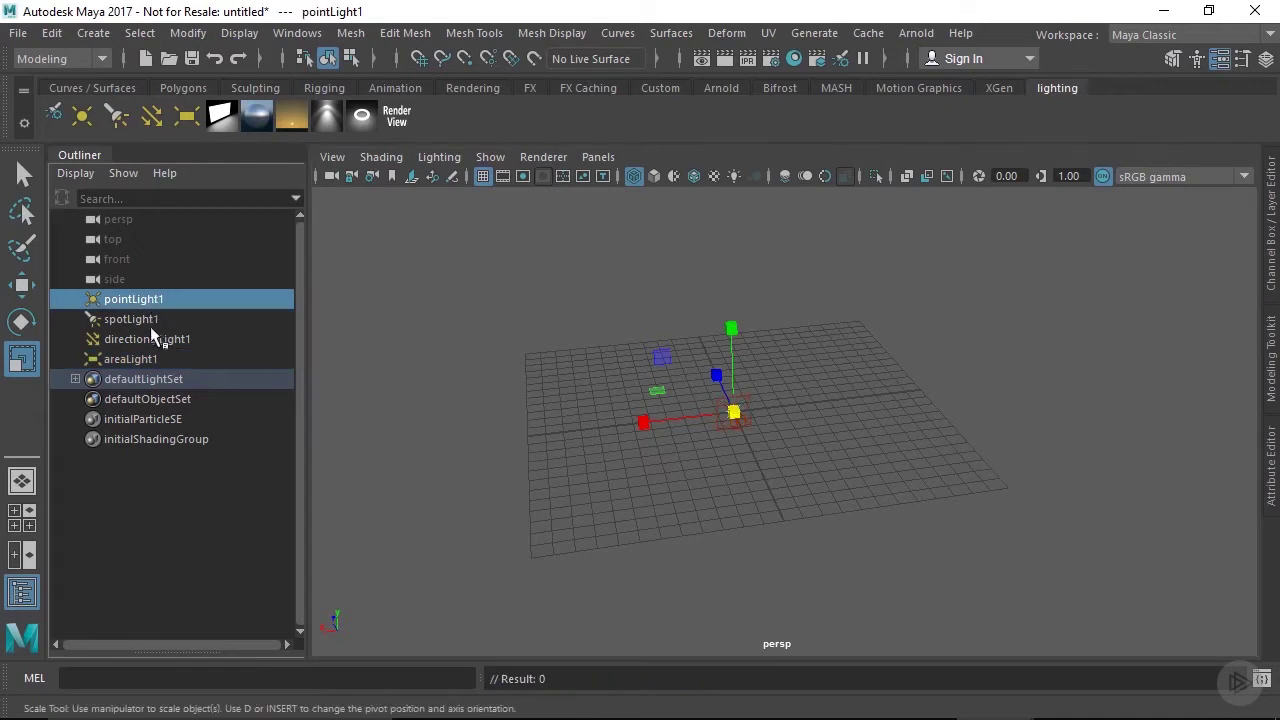
left_click(148, 318)
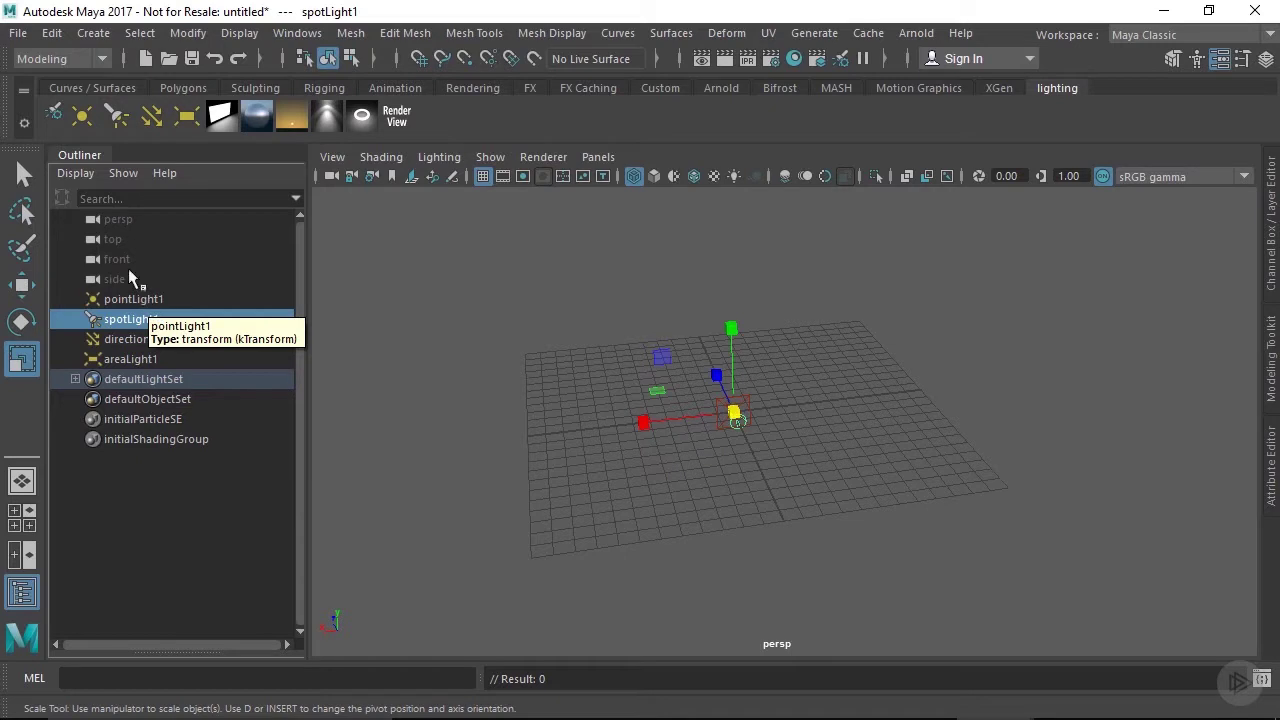
left_click(96, 174)
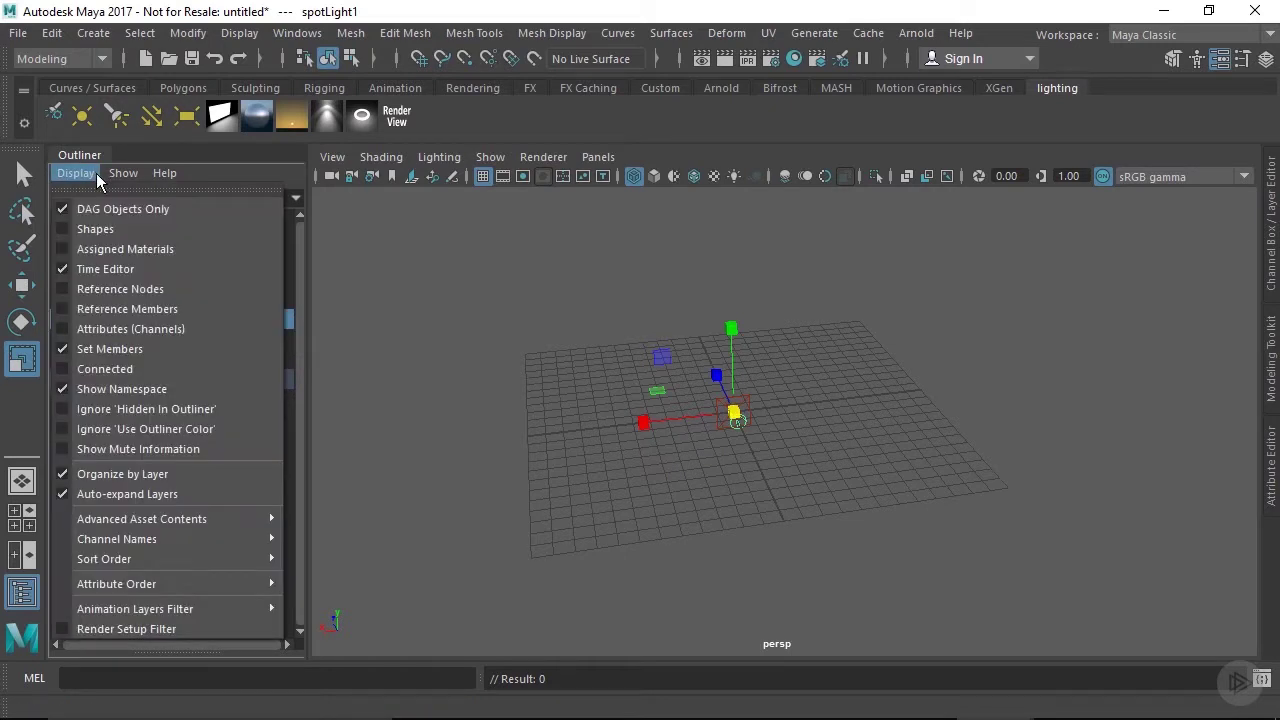
left_click(110, 229)
left_click(75, 319)
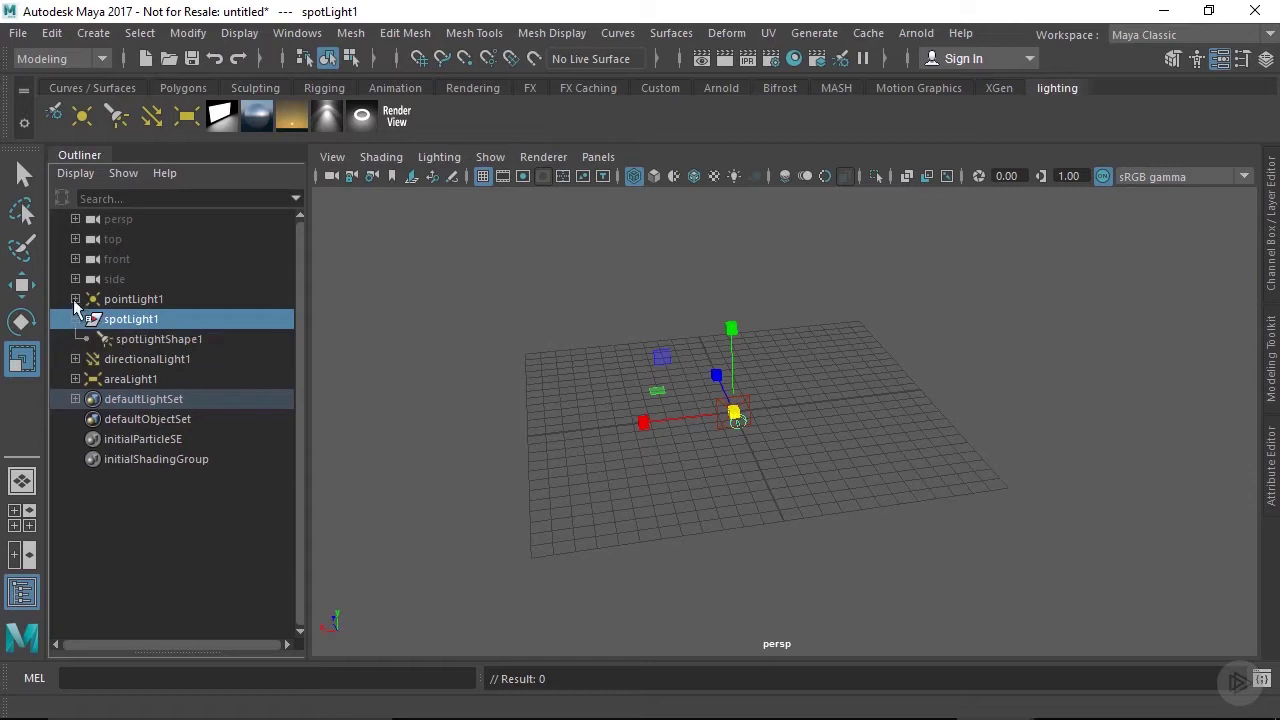
left_click(75, 299)
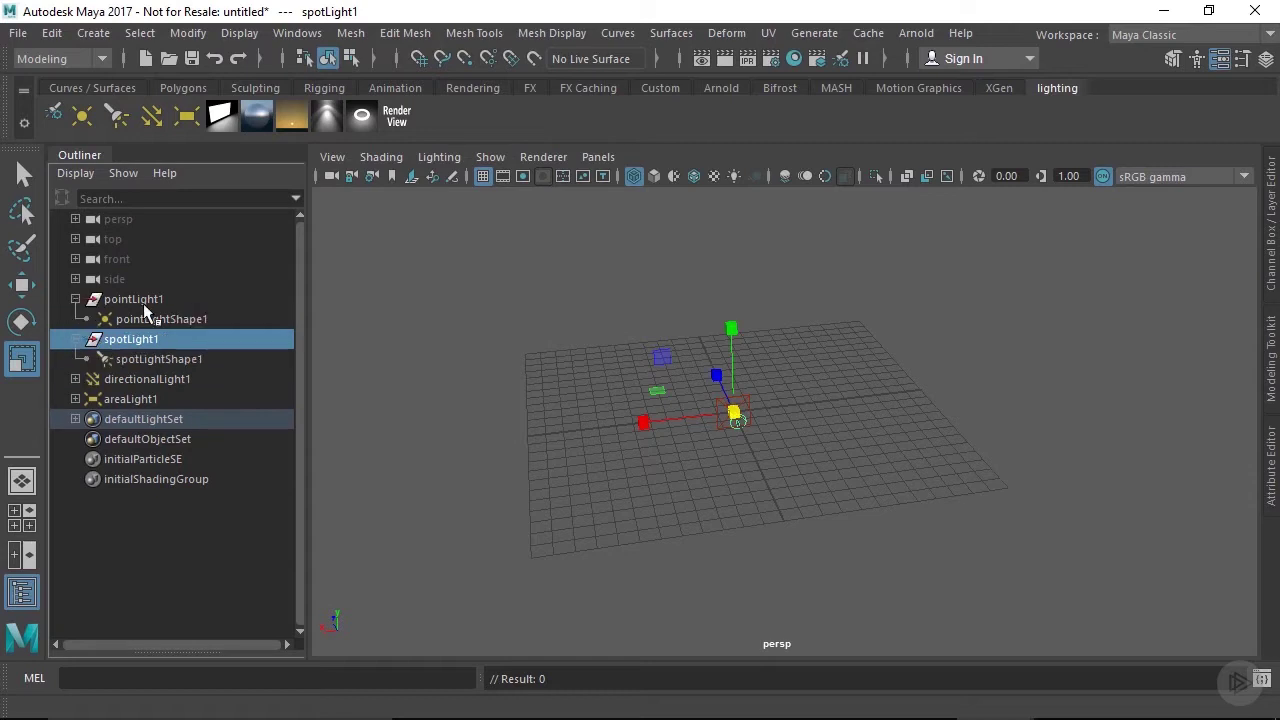
left_click(566, 390)
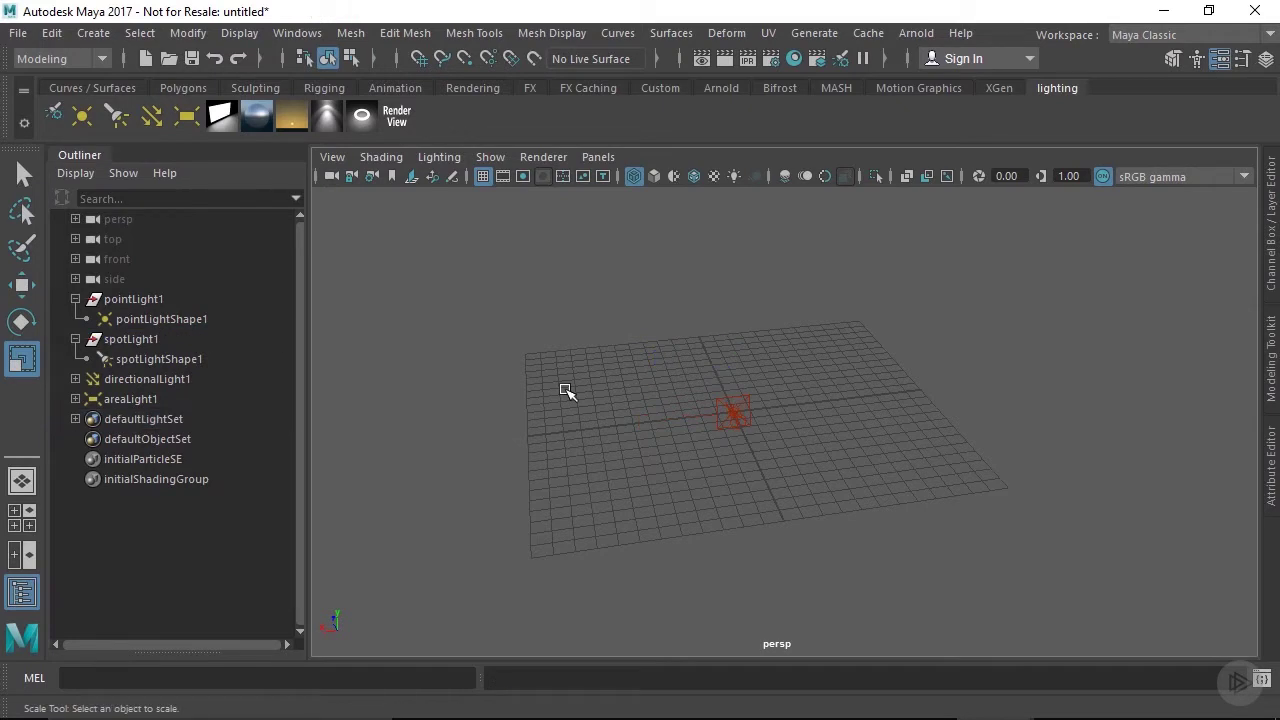
Select pointLightShape1 and move it about 5.7 cm along the positive X axis.
left_click(180, 318)
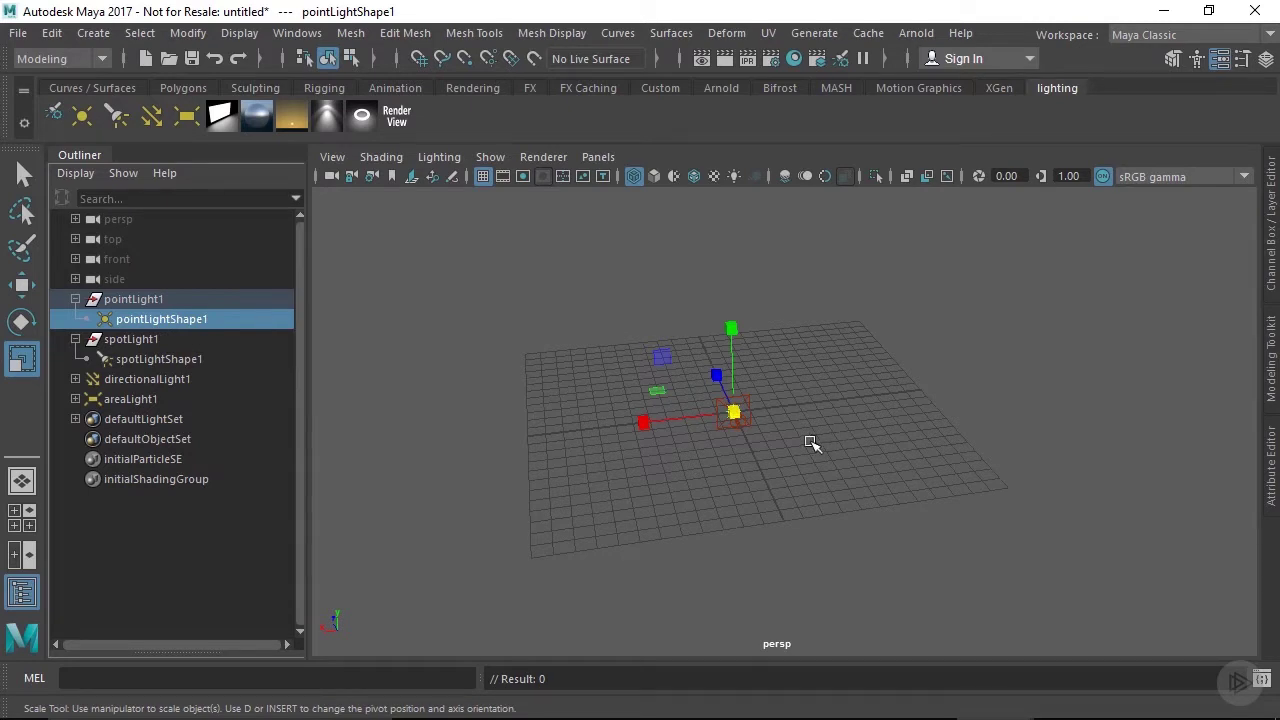
key("w")
left_click_drag(634, 423, 534, 434)
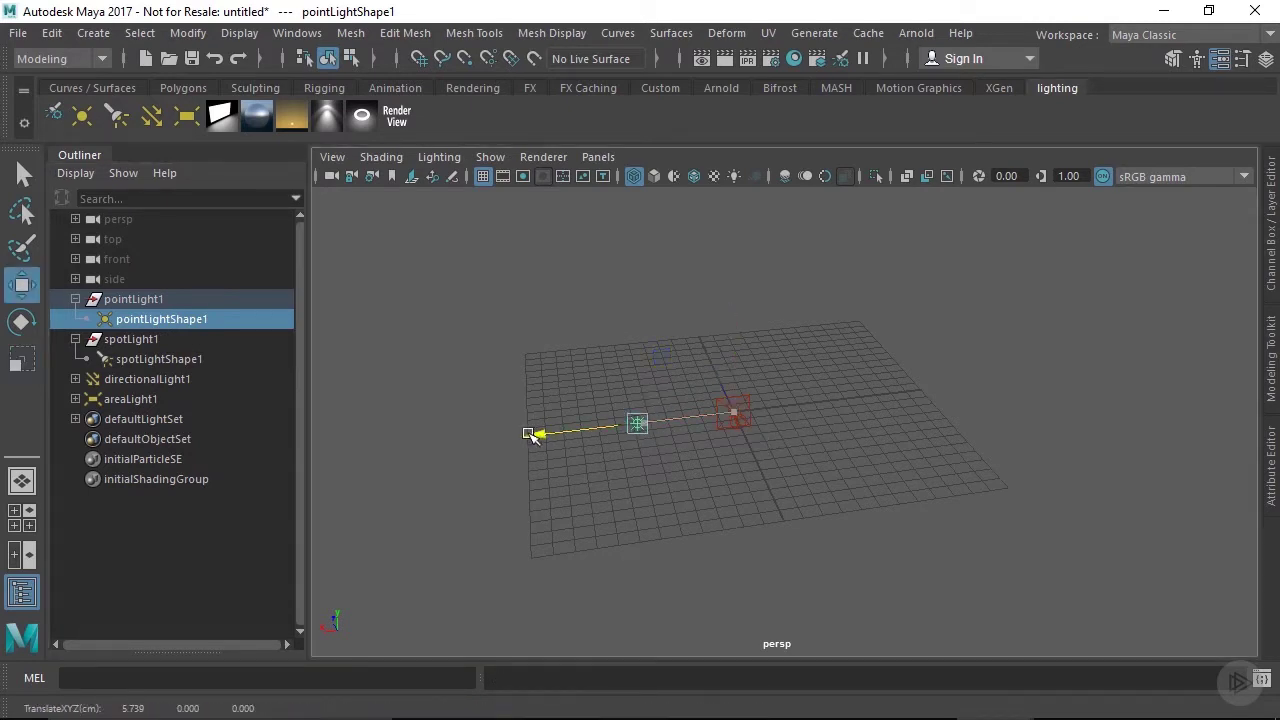
Spread the lights along X, moving the area and spot lights to the negative side and the directional light about 5.3 cm to the positive side.
left_click(748, 400)
left_click(738, 408)
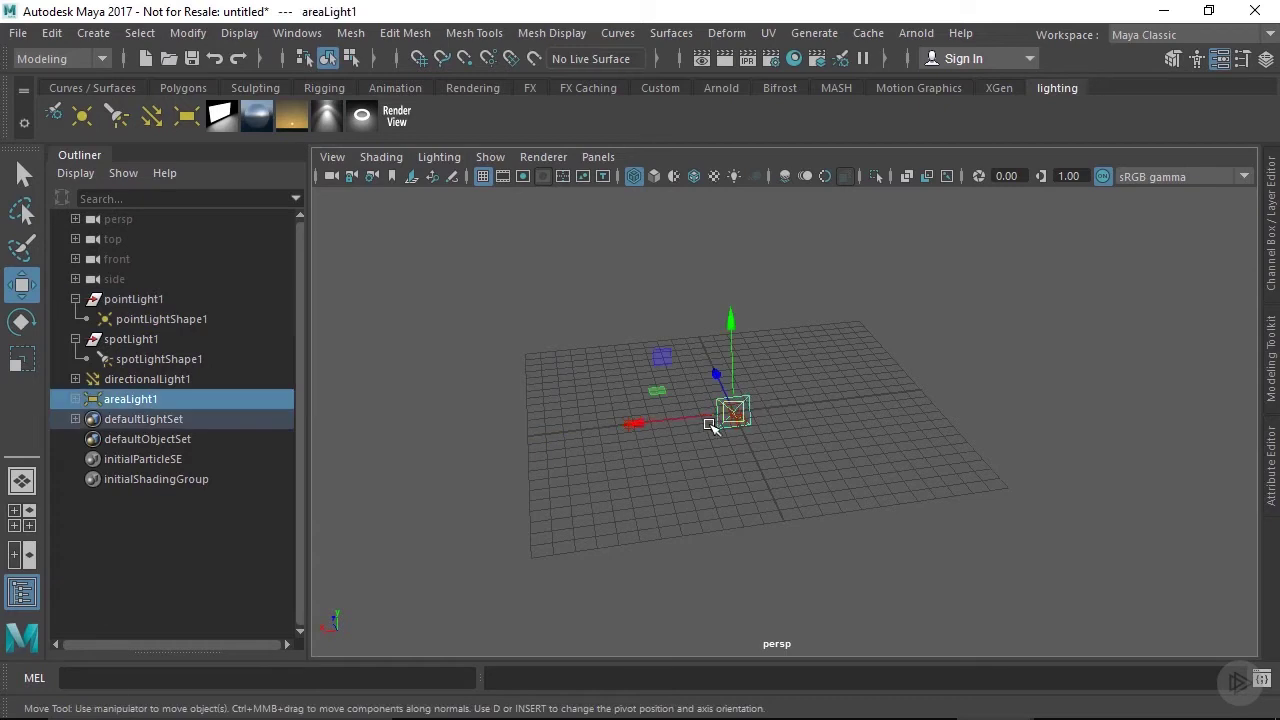
left_click_drag(634, 422, 808, 408)
left_click(745, 418)
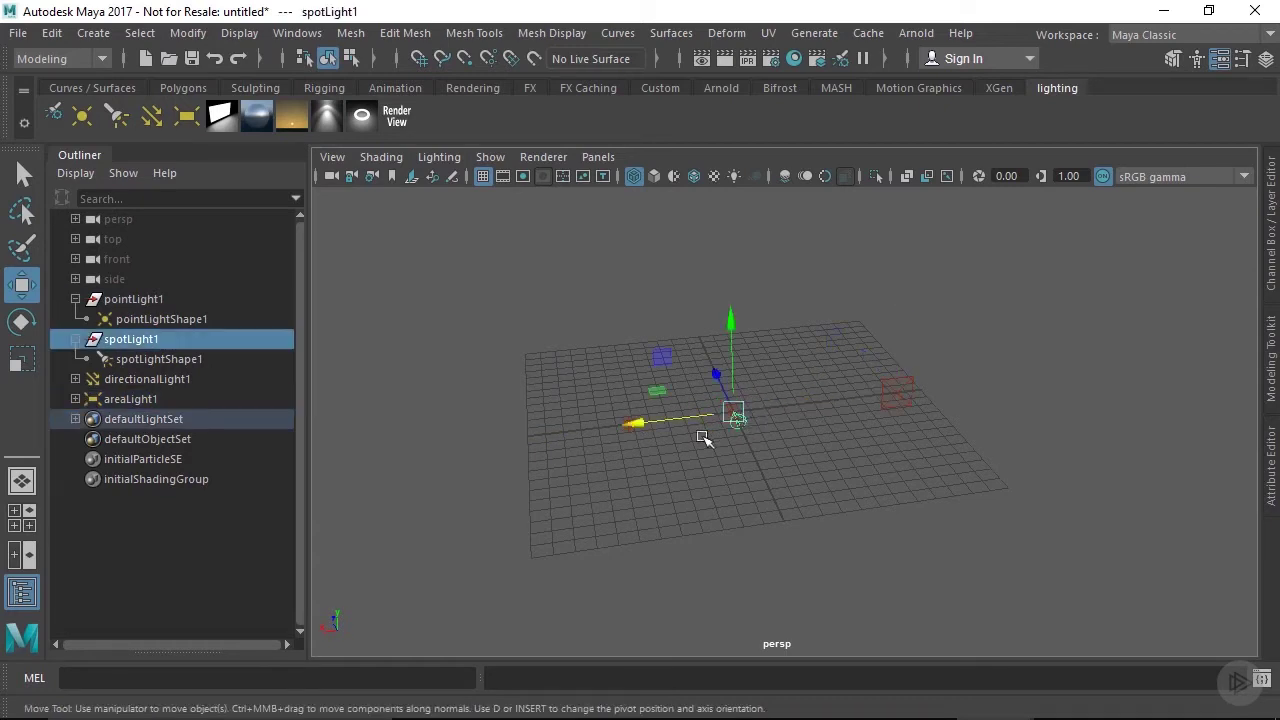
left_click(652, 418)
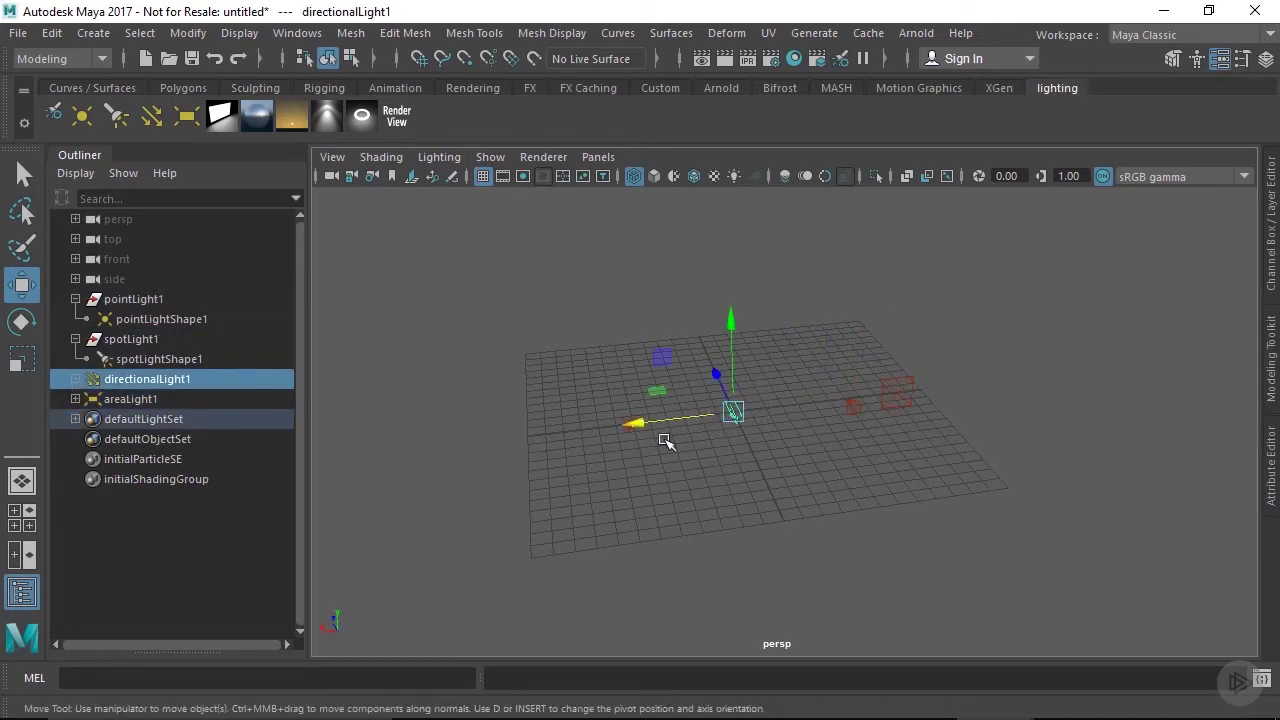
left_click_drag(641, 426, 543, 434)
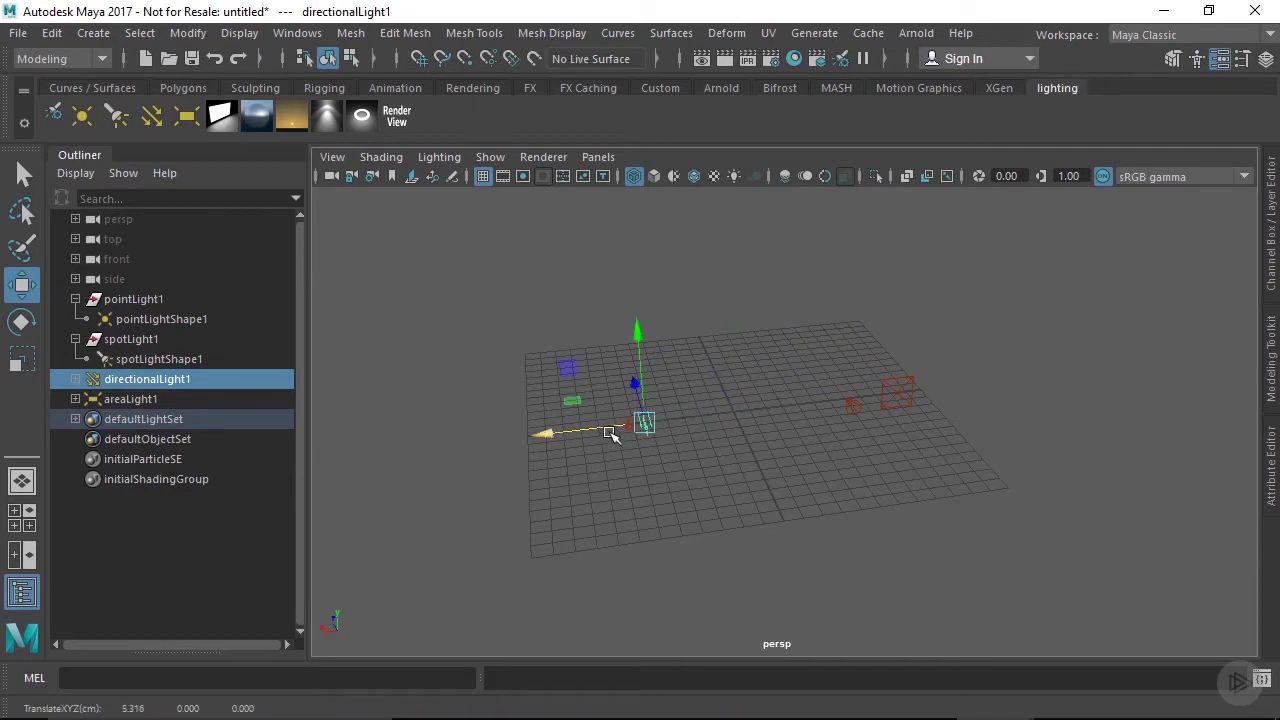
Move pointLight1 along X back to the centre of the grid.
left_click(634, 423)
left_click(642, 423)
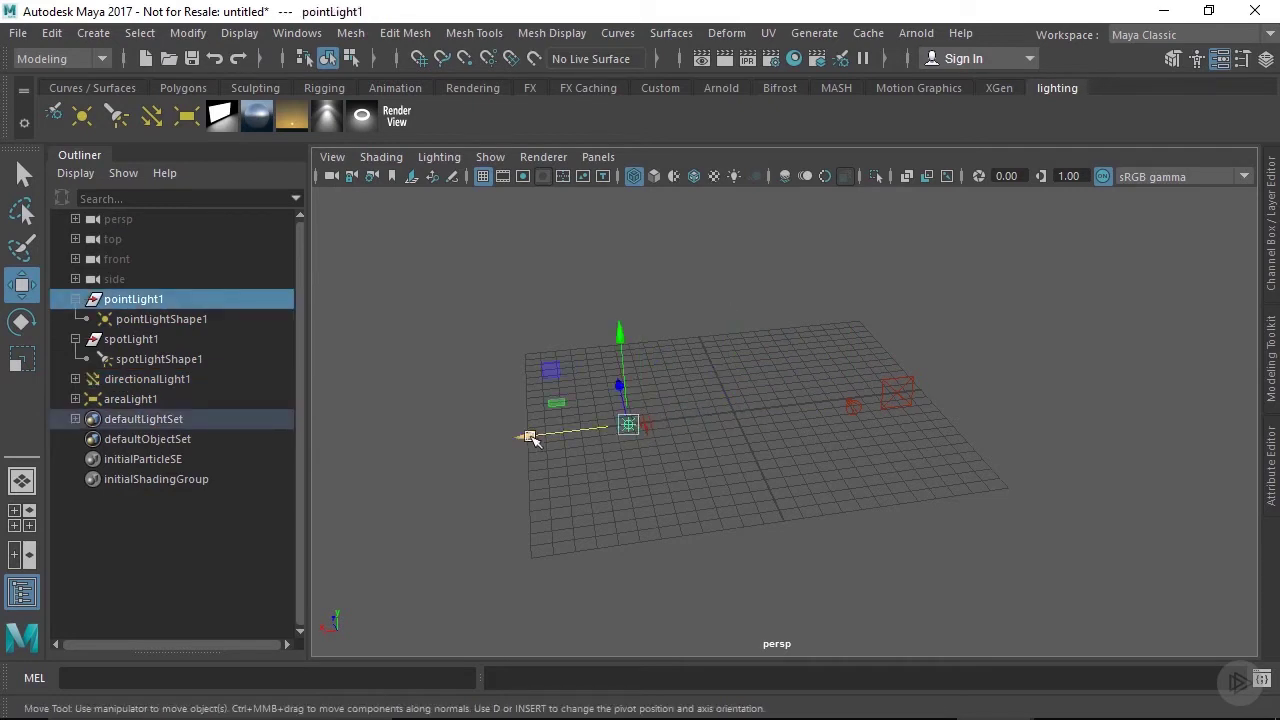
scroll(753, 451, "up", 5)
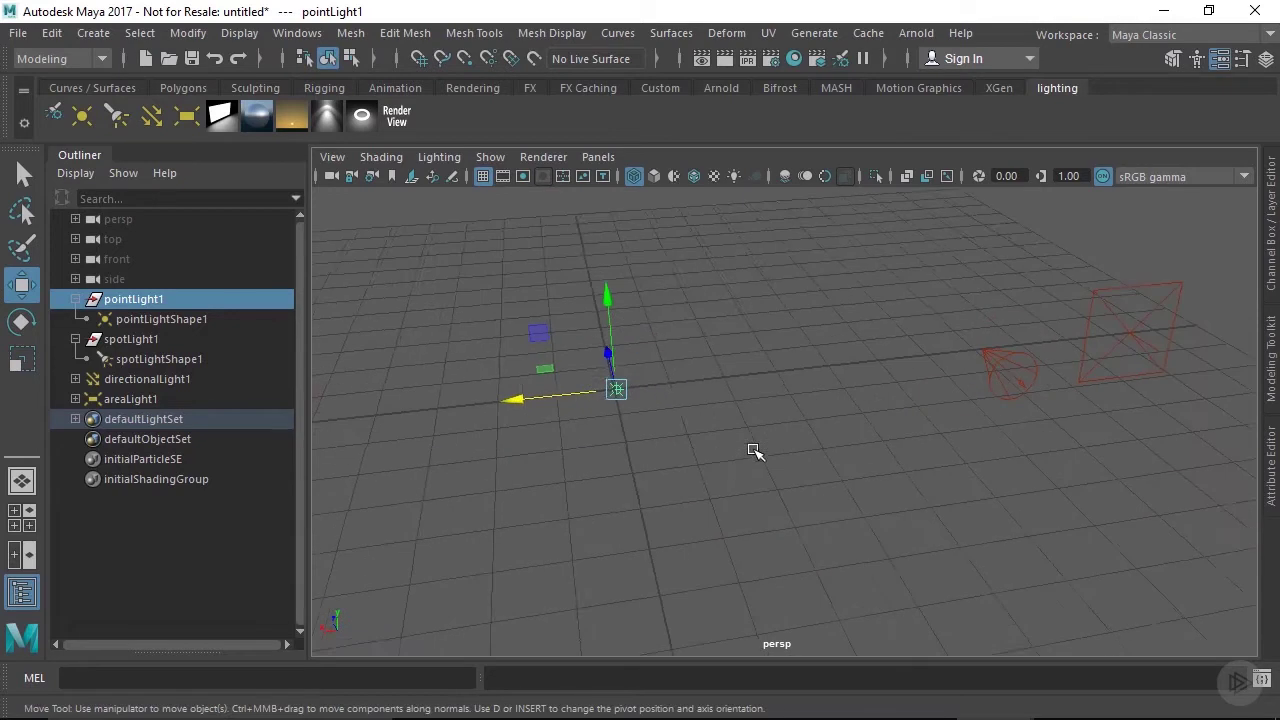
middle_click_drag(674, 403, 743, 429, "alt")
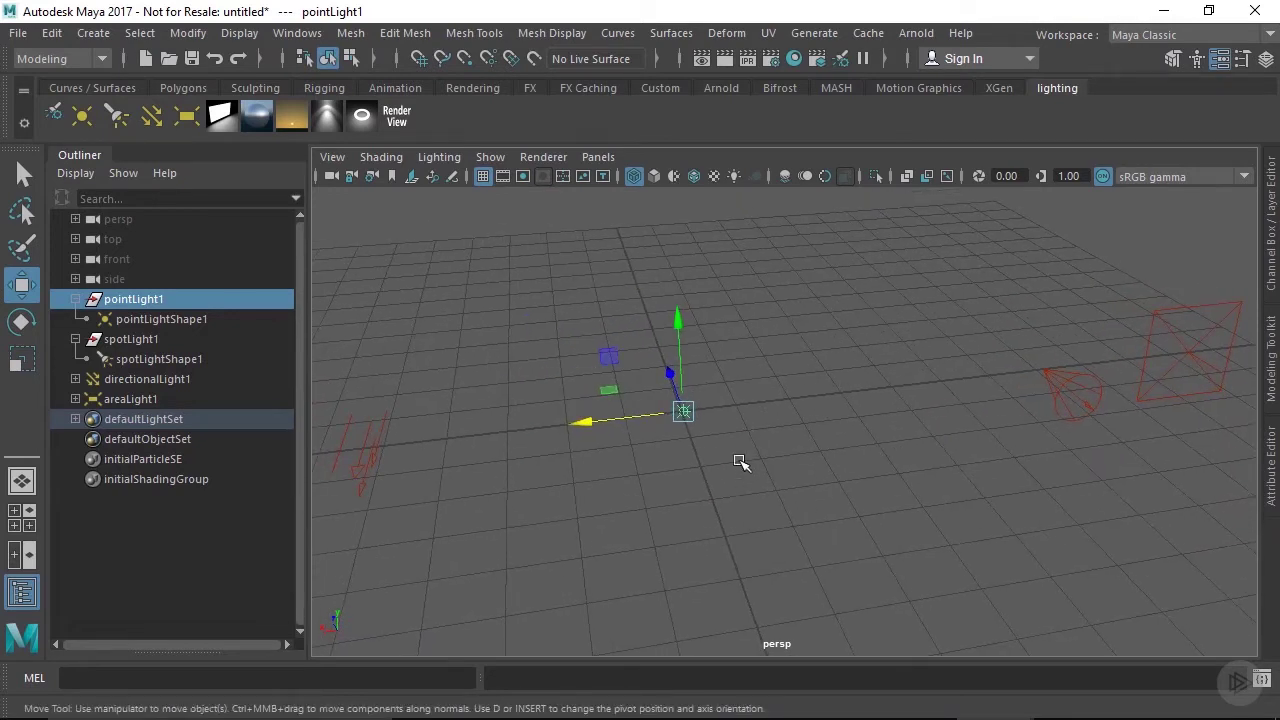
scroll(740, 462, "down", 2)
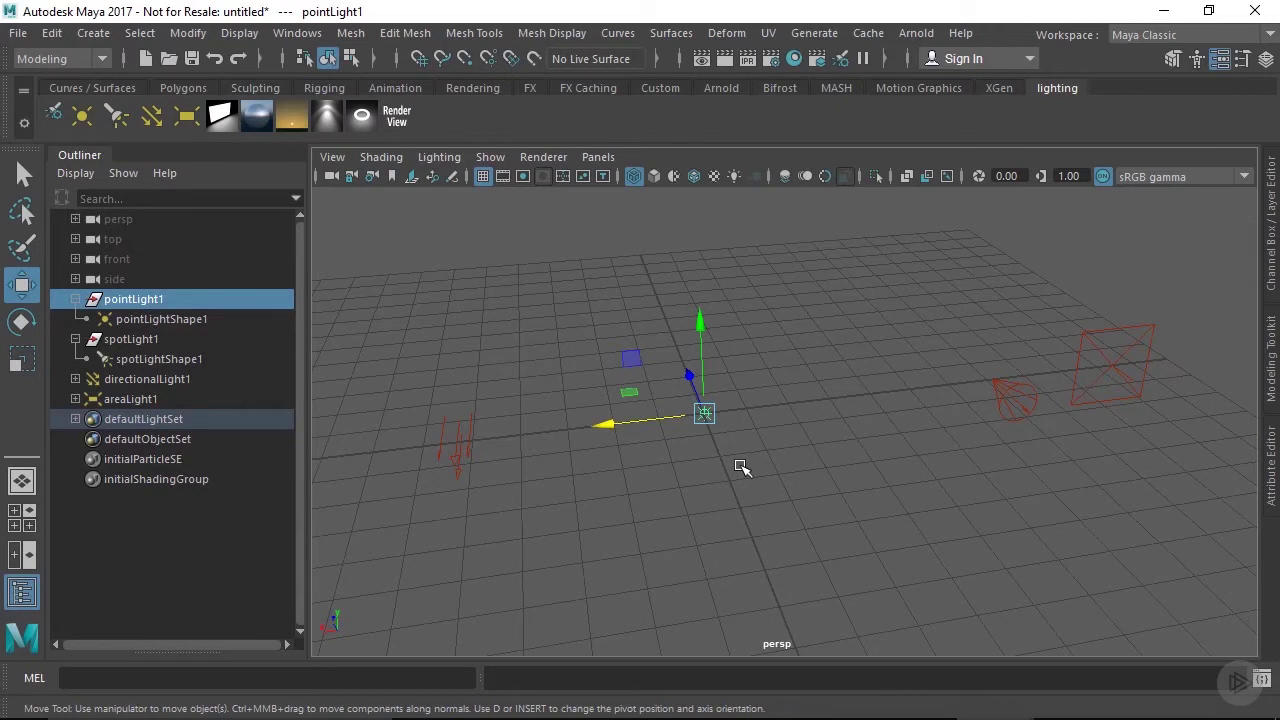
Rotate the point light freely, test scaling it uniformly, and clear the selection.
key("e")
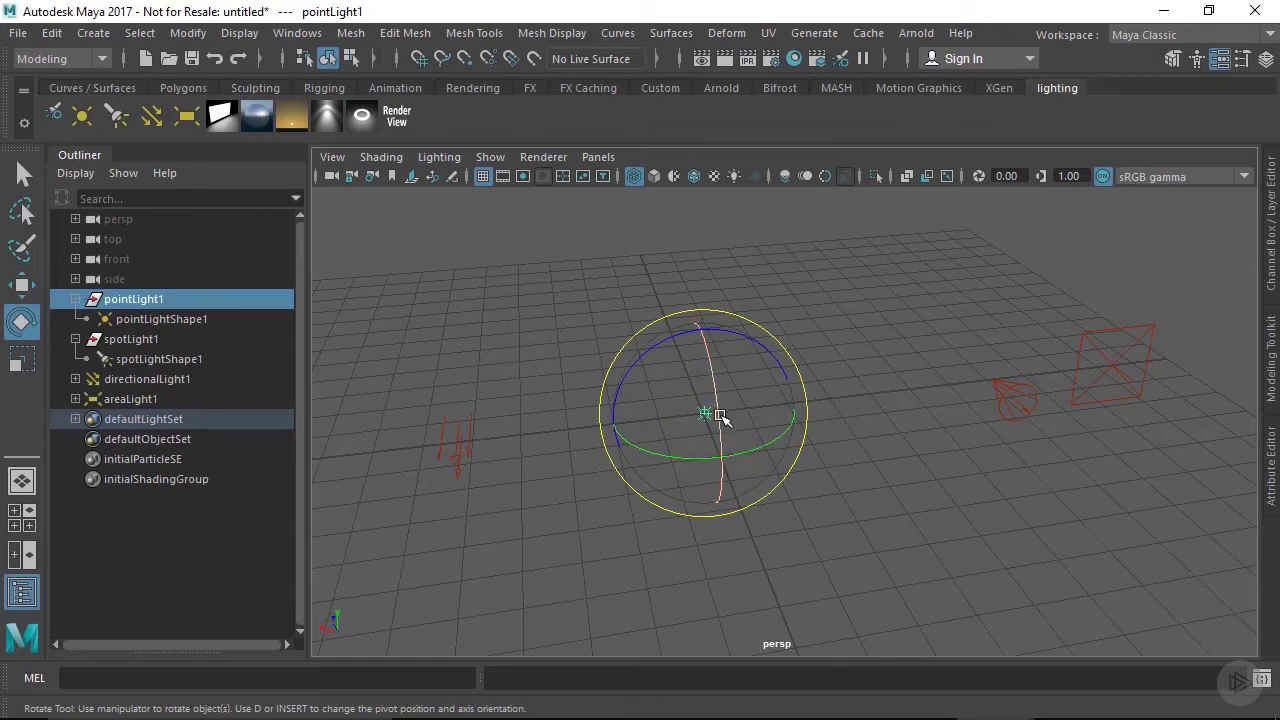
mouse_move(723, 432)
left_mouse_down()
mouse_move(714, 400)
mouse_move(720, 450)
mouse_move(716, 398)
mouse_move(674, 457)
mouse_move(709, 463)
mouse_move(709, 417)
mouse_move(794, 403)
mouse_move(705, 416)
left_mouse_up()
key("r")
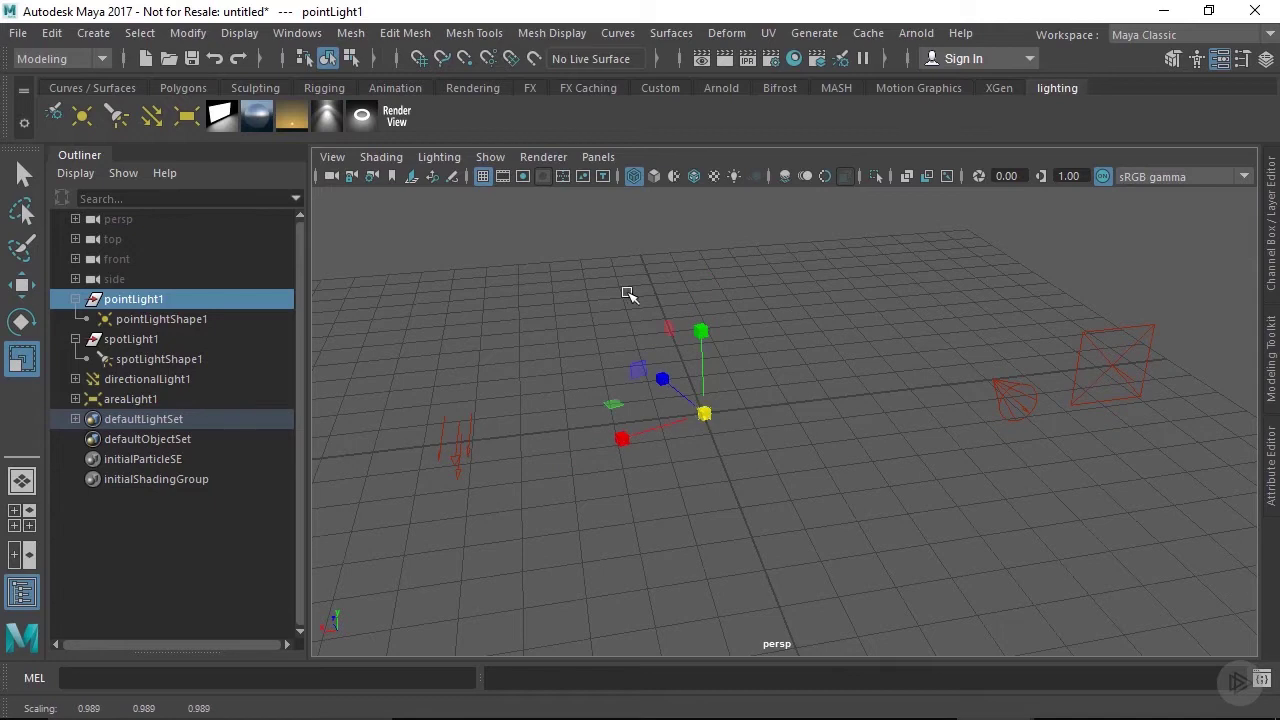
left_click(586, 356)
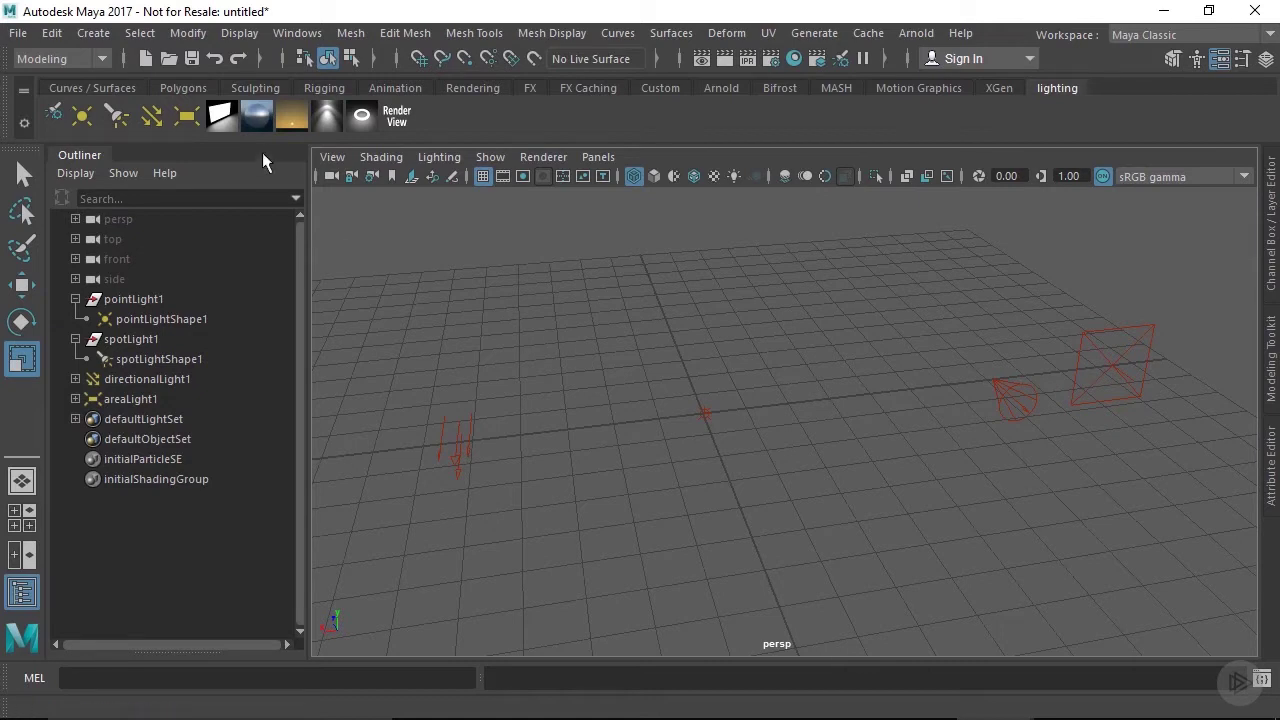
Create a polygon cube and parent it under pointLight1 in the Outliner.
left_click(190, 89)
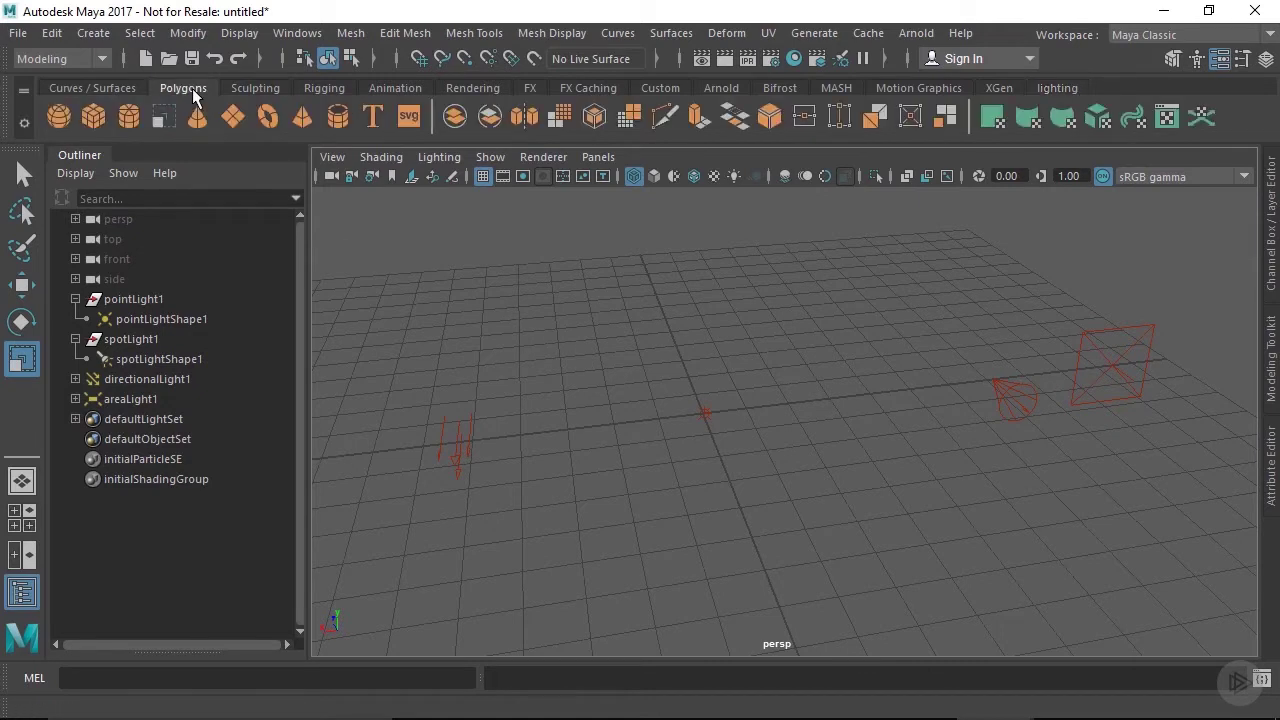
left_click(92, 115)
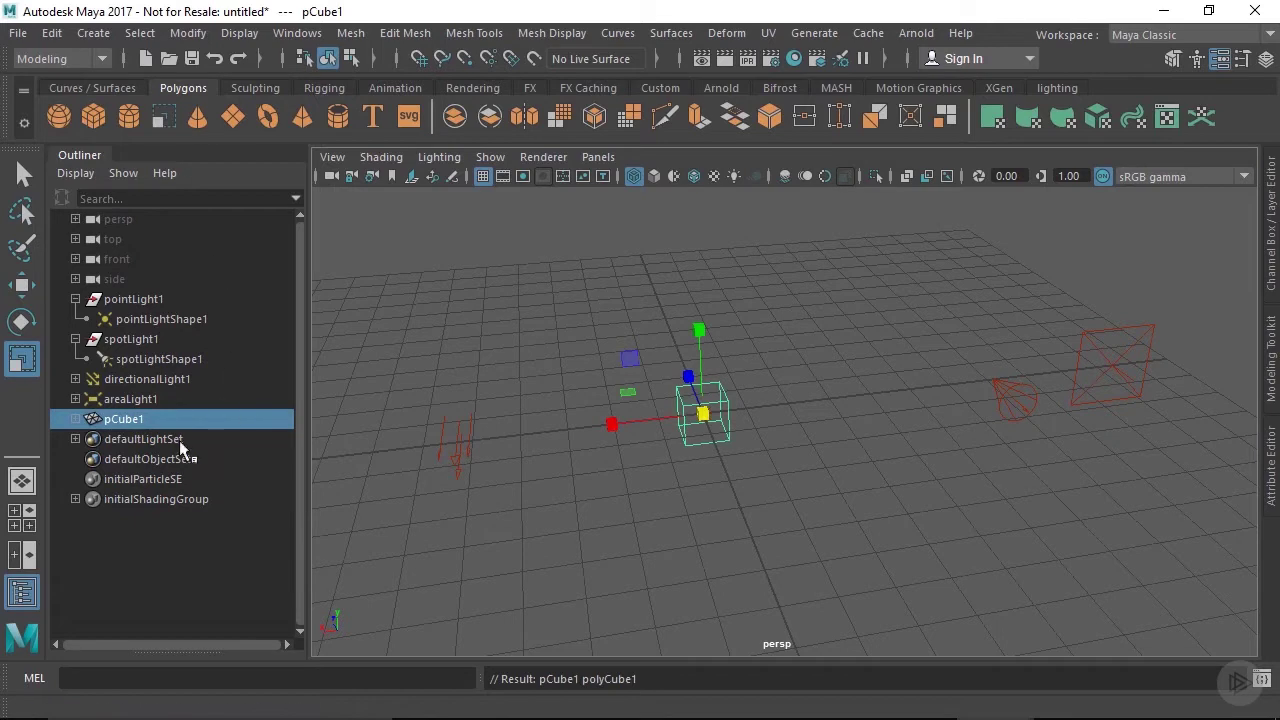
middle_click_drag(138, 302, 138, 302)
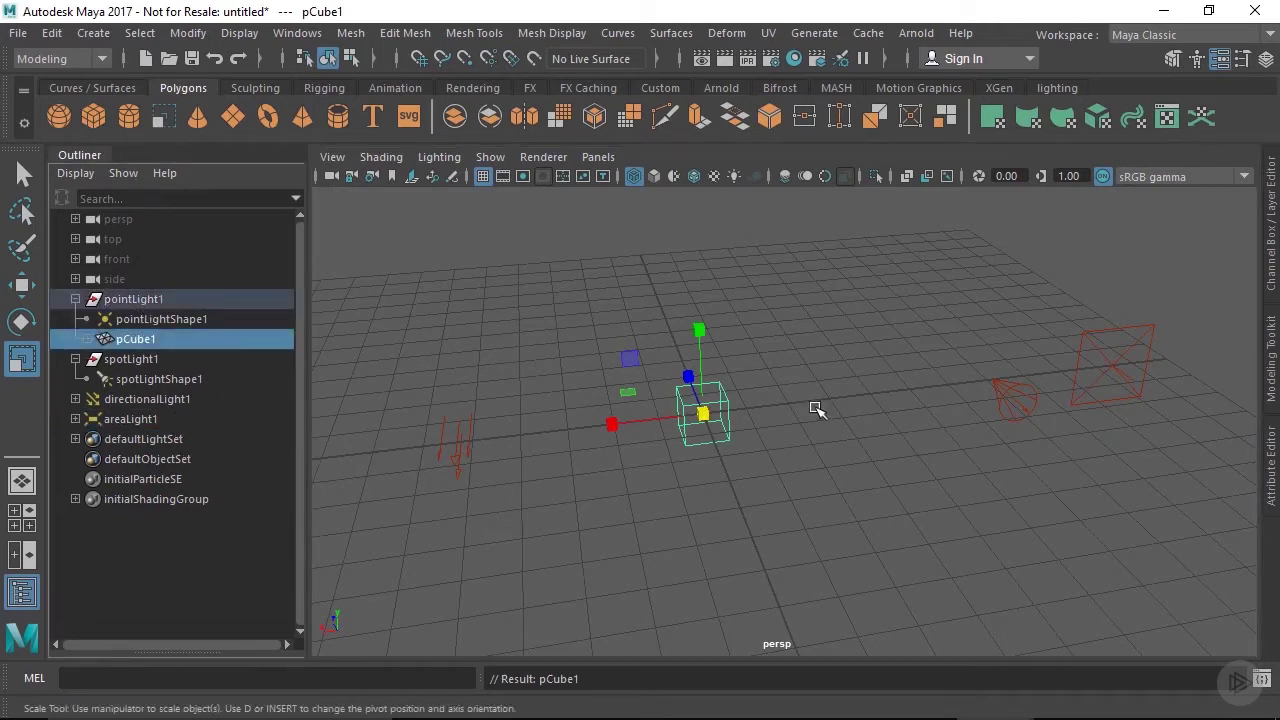
Scale pointLight1 uniformly to about 2.99 together with its child cube and rotate it.
left_click(800, 449)
left_click(722, 420)
left_click_drag(705, 414, 800, 480)
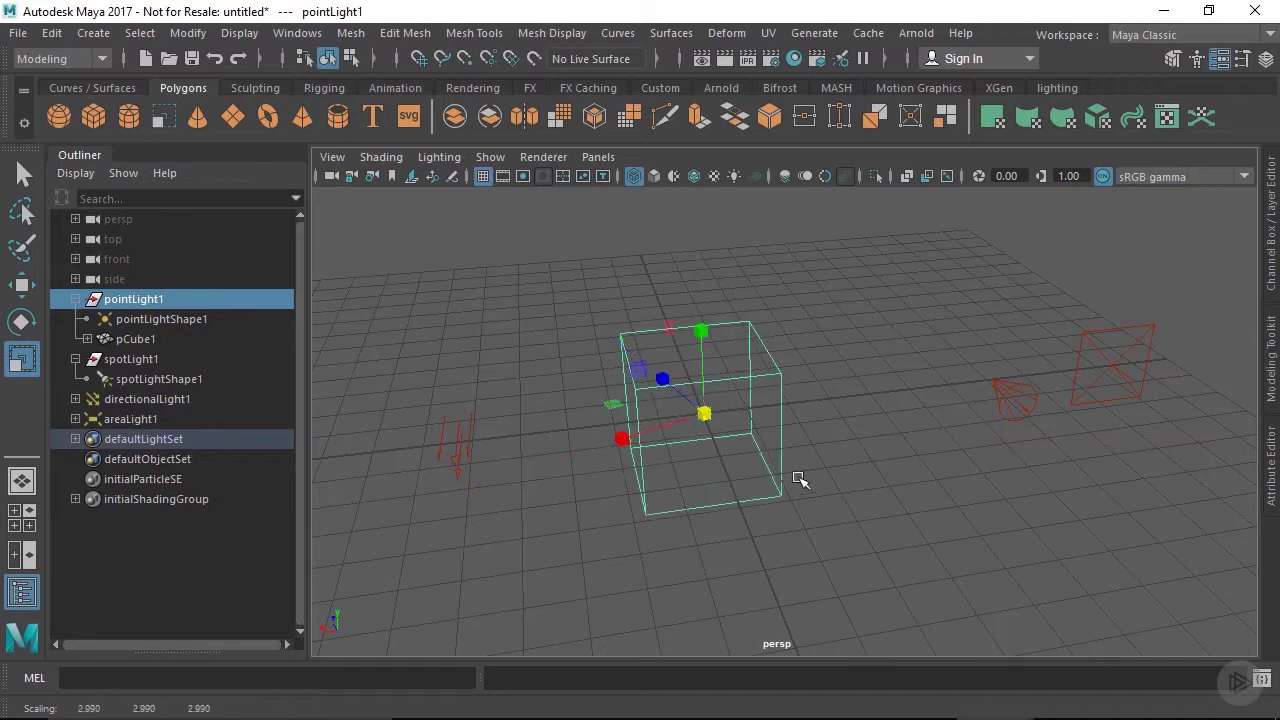
key("e")
mouse_move(703, 445)
left_mouse_down()
mouse_move(694, 462)
mouse_move(712, 460)
left_mouse_up()
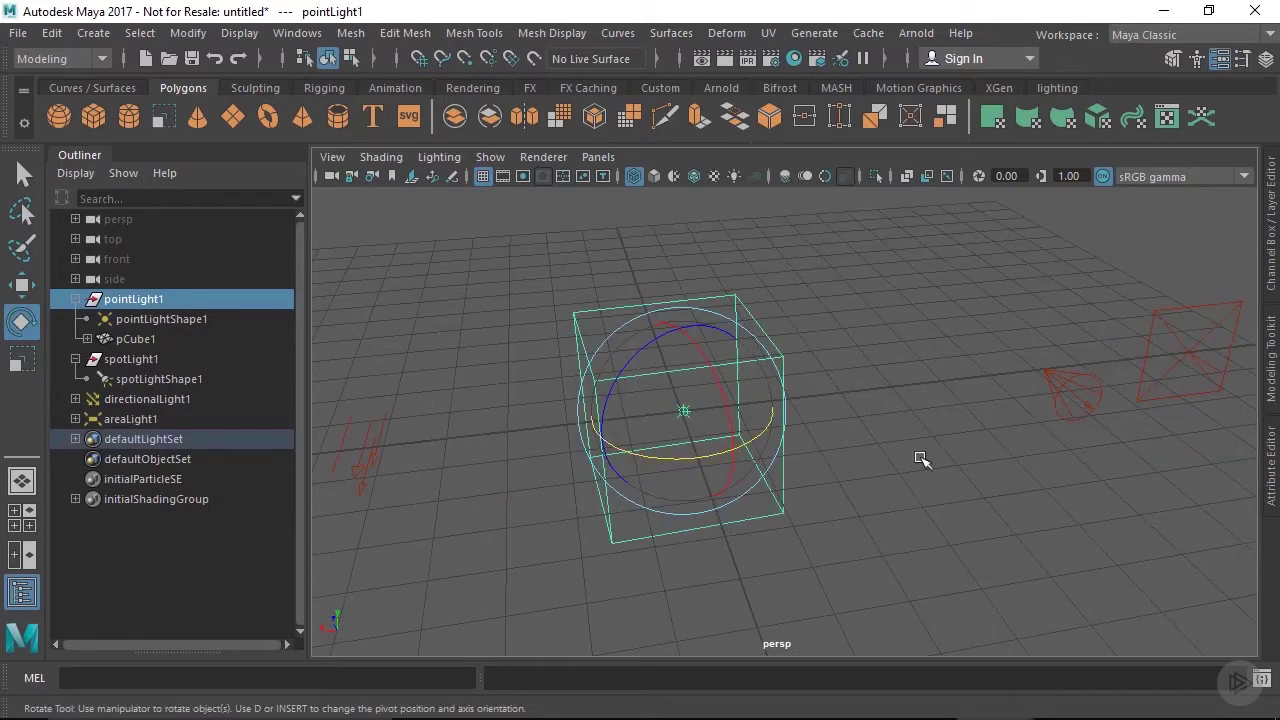
Scale the spot light up uniformly until its cone is several grid units long.
left_click(1050, 395)
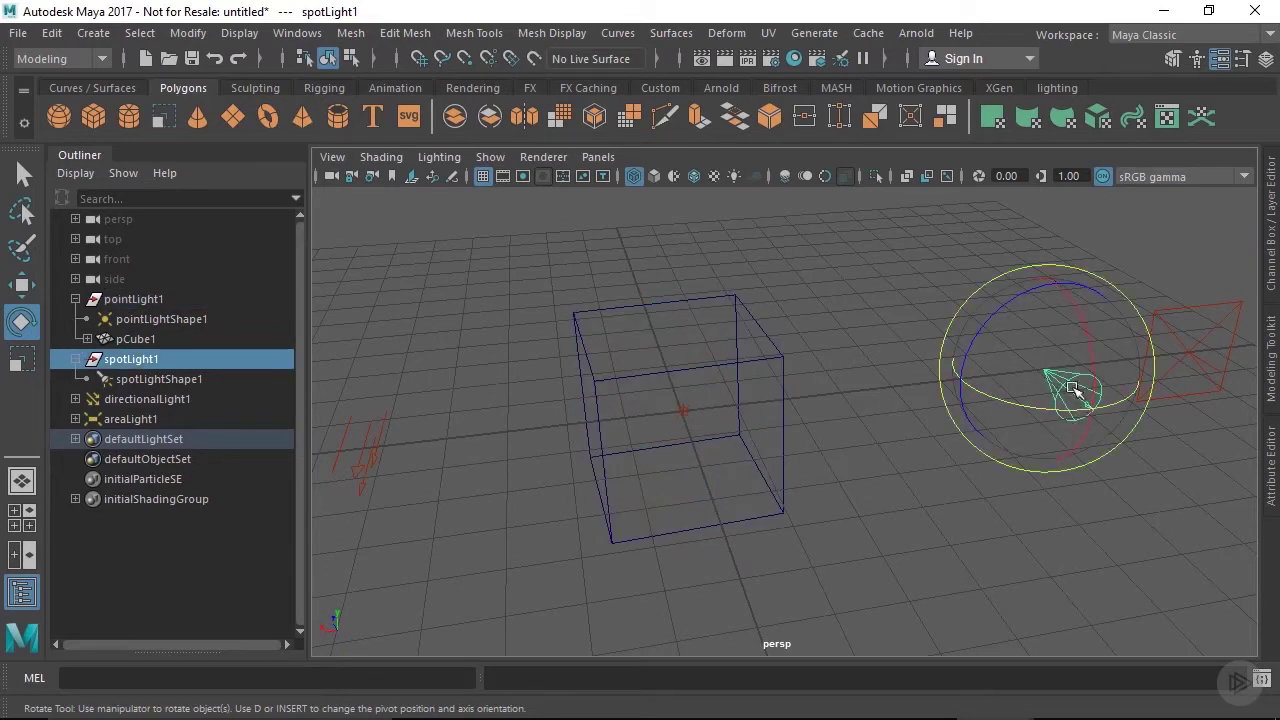
key("r")
left_click_drag(1040, 370, 1143, 423)
middle_click_drag(1143, 423, 853, 398, "alt")
right_click_drag(853, 398, 766, 443, "alt")
left_click_drag(766, 443, 868, 380, "alt")
left_click_drag(780, 471, 846, 451, "alt")
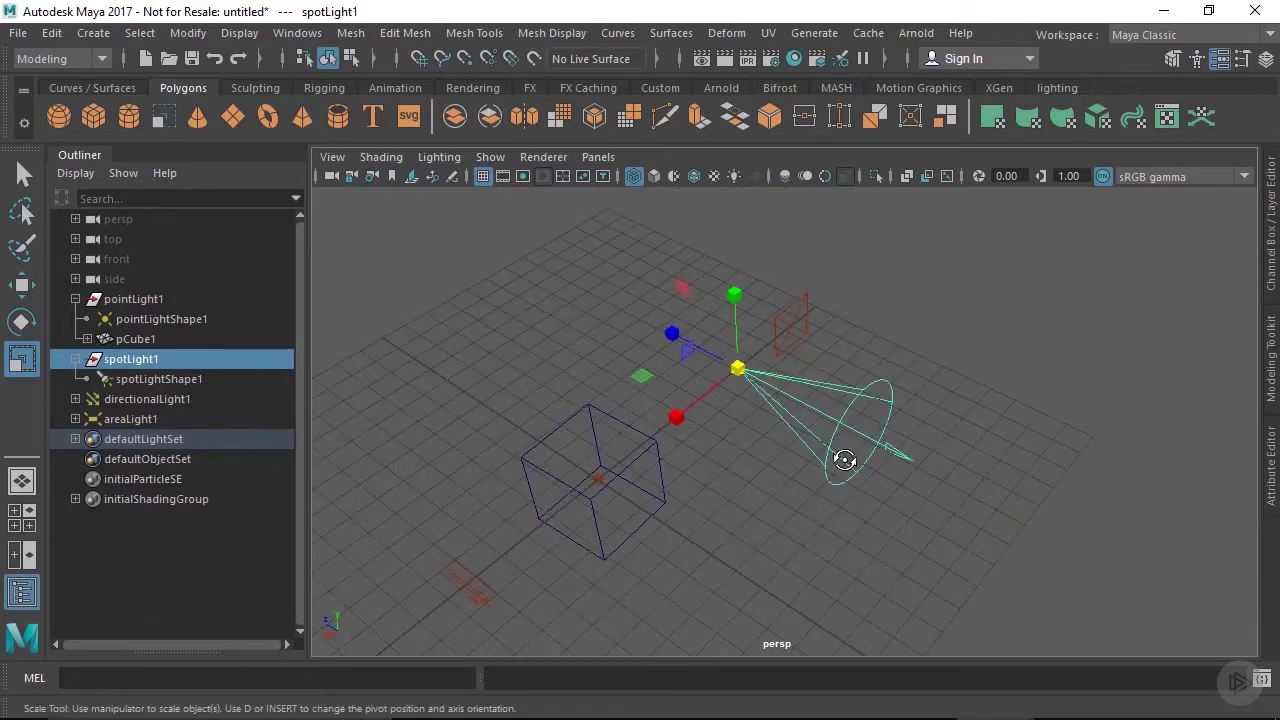
Raise the spot light along Y so that it sits well above the grid.
key("w")
left_click_drag(737, 300, 722, 190)
left_click_drag(770, 400, 878, 393, "alt")
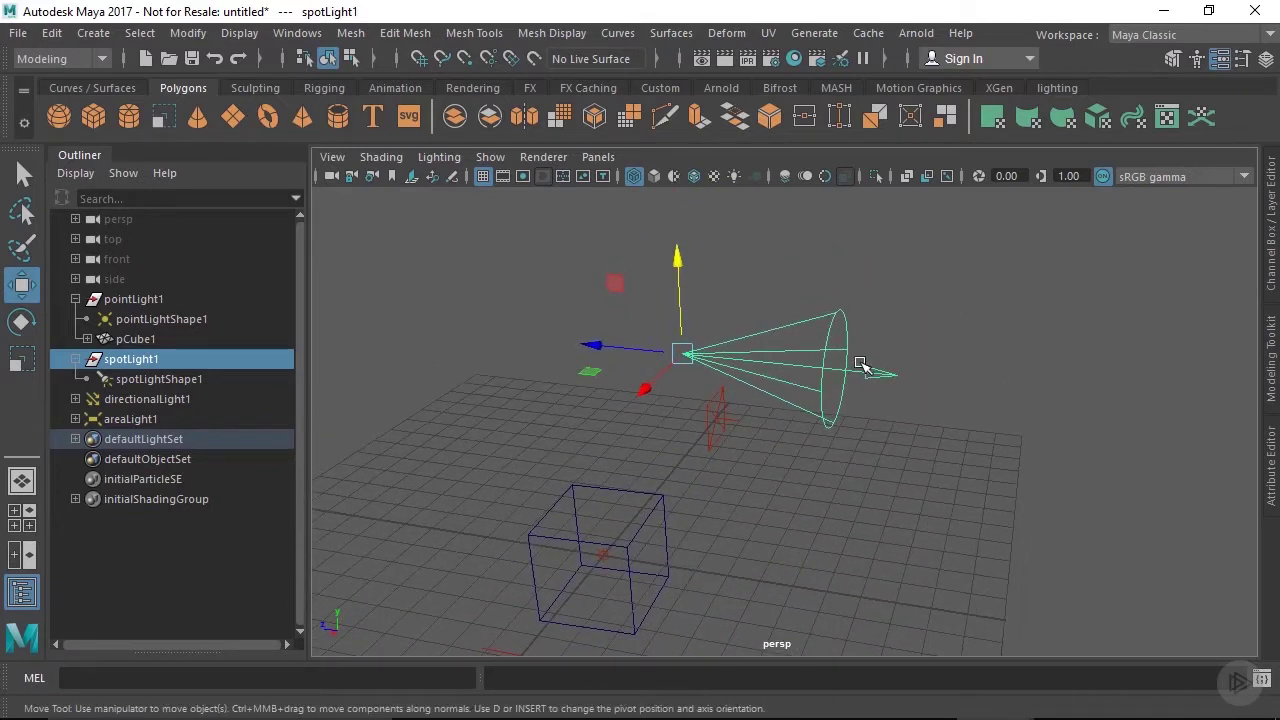
left_click_drag(848, 353, 830, 357, "alt")
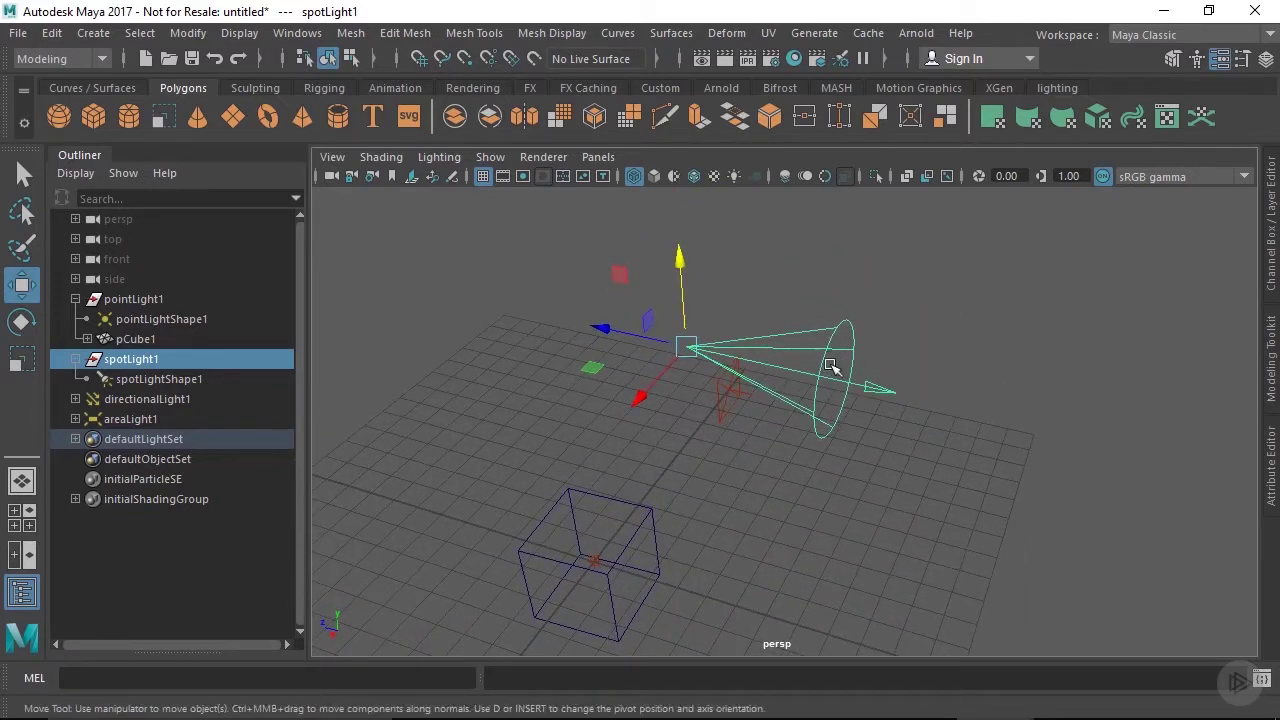
Rotate the spot light to about -17.2° in X and -169.1° in Y so it points the opposite way.
key("e")
left_click_drag(728, 391, 603, 380)
mouse_move(708, 287)
left_mouse_down()
mouse_move(686, 264)
mouse_move(708, 290)
left_mouse_up()
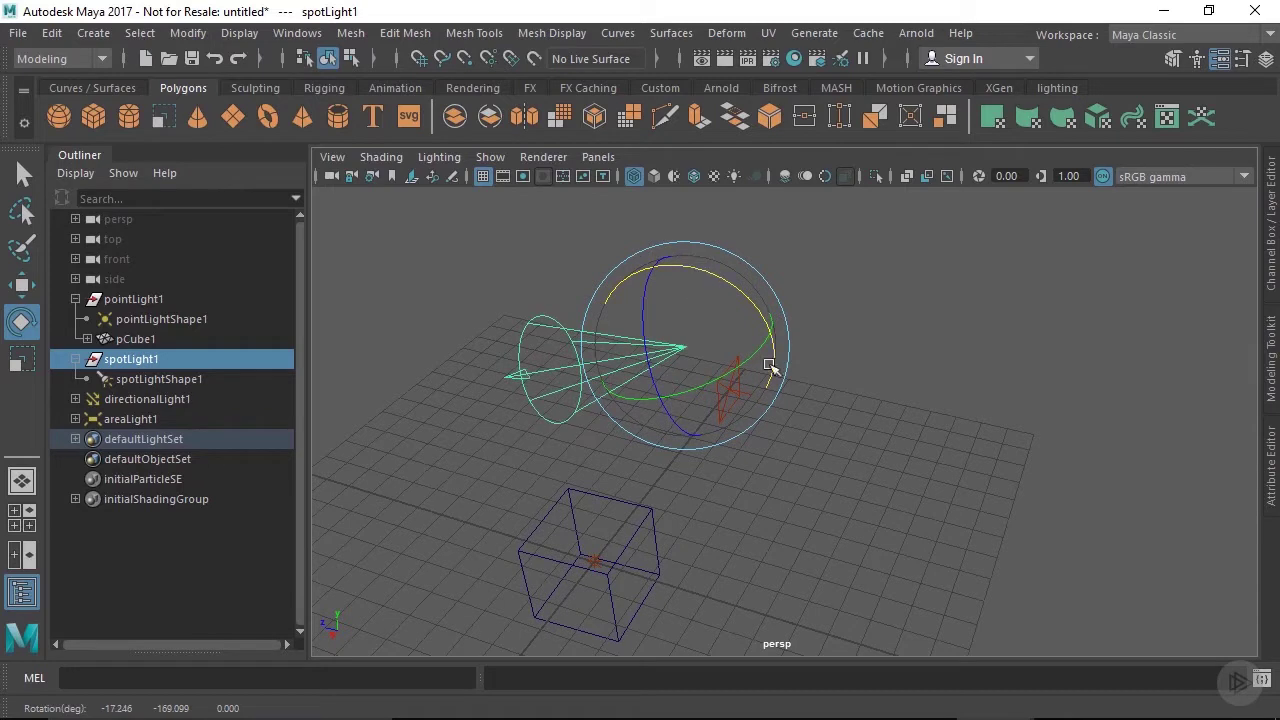
Scale the directional light up and tilt it so its arrows point diagonally downward.
left_click_drag(757, 549, 717, 414, "alt")
left_click(581, 485)
key("r")
scroll(755, 477, "down", 5)
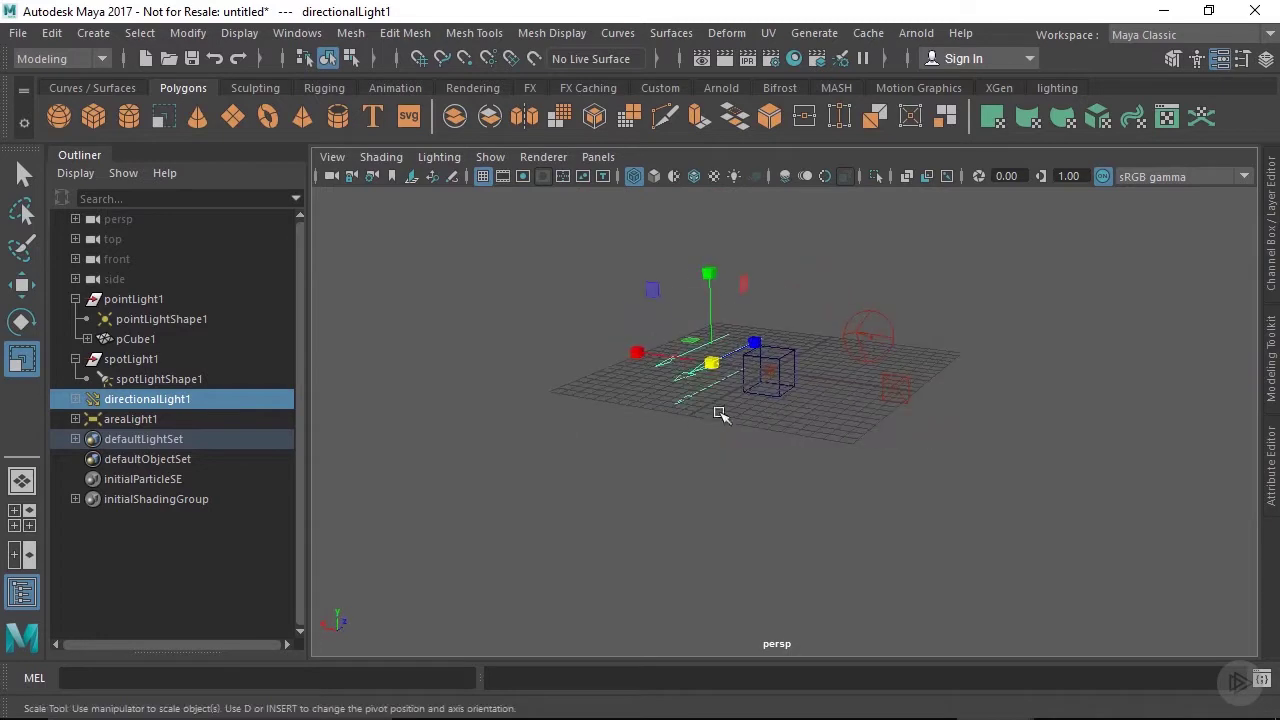
key("e")
left_click_drag(670, 325, 686, 394)
Raise the directional light along Y above the grid.
key("w")
left_click_drag(706, 276, 688, 190)
left_click_drag(650, 340, 740, 334, "alt")
mouse_move(743, 387)
left_mouse_down("alt")
mouse_move(763, 449)
mouse_move(811, 400)
mouse_move(766, 391)
mouse_move(753, 372)
mouse_move(794, 417)
mouse_move(760, 406)
left_mouse_up("alt")
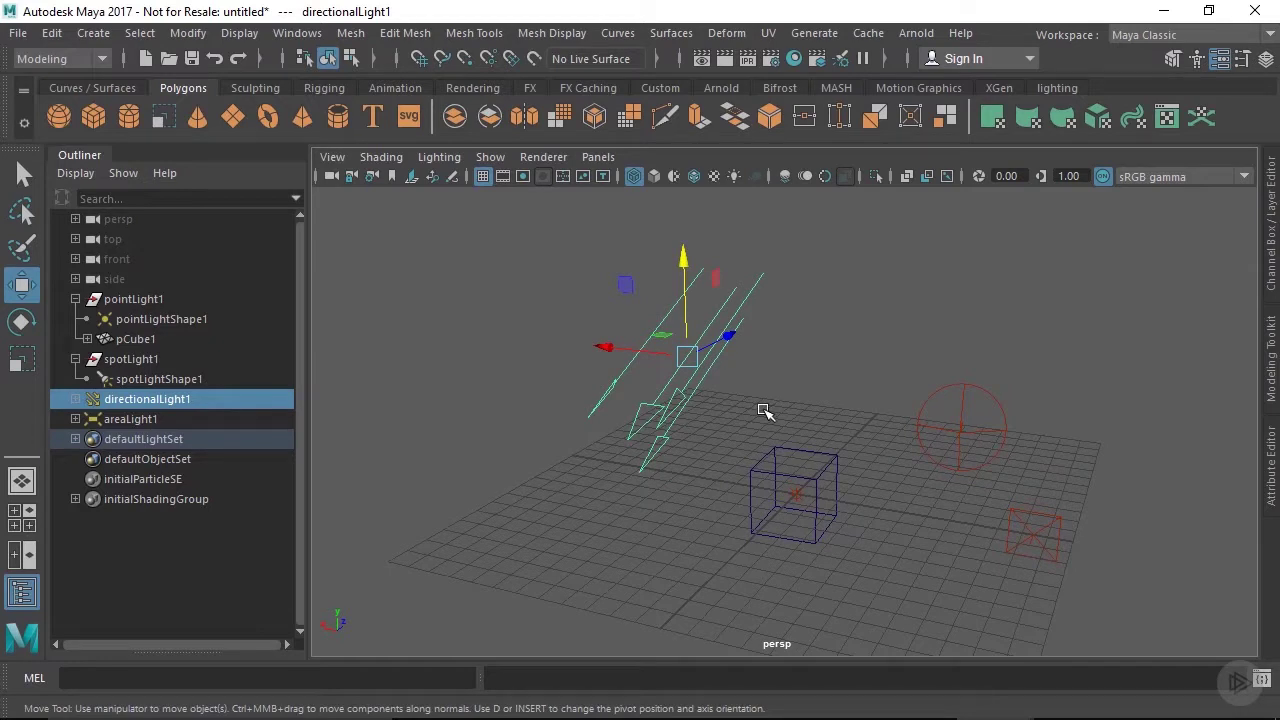
Move the directional light along the Z axis and rotate it about its Y axis.
left_click_drag(738, 346, 808, 441)
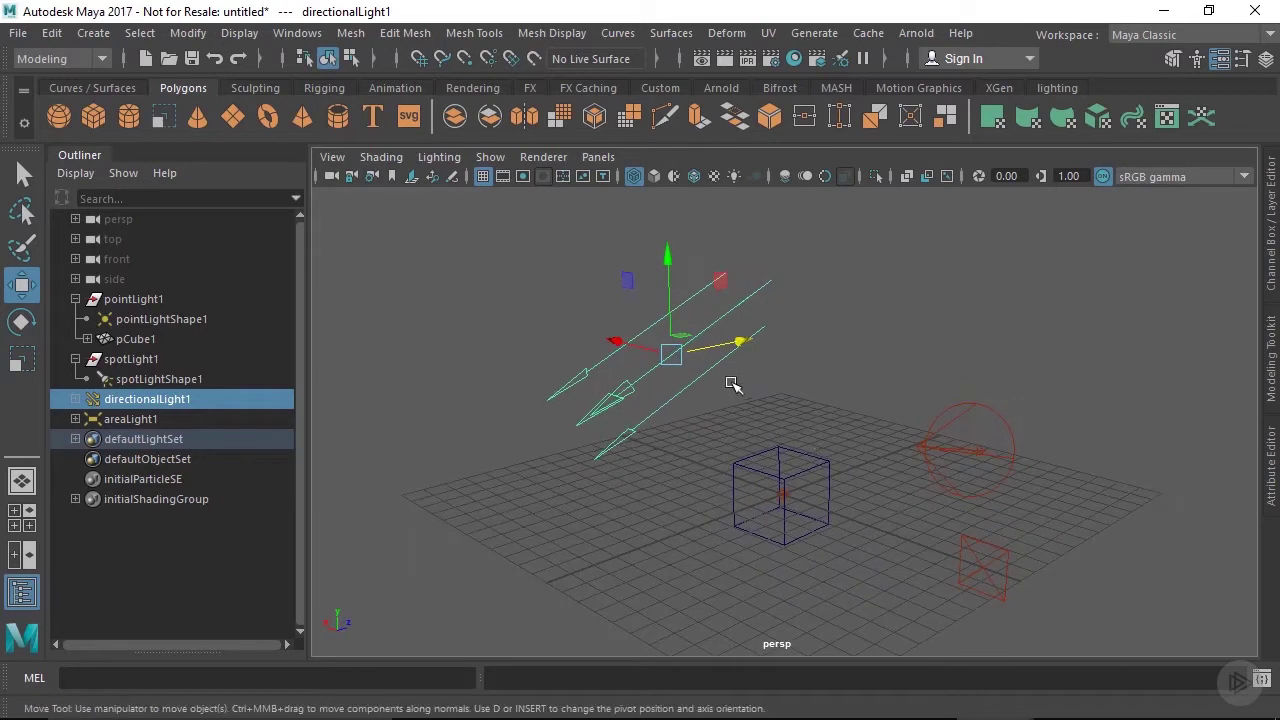
key("e")
left_click_drag(658, 405, 657, 401)
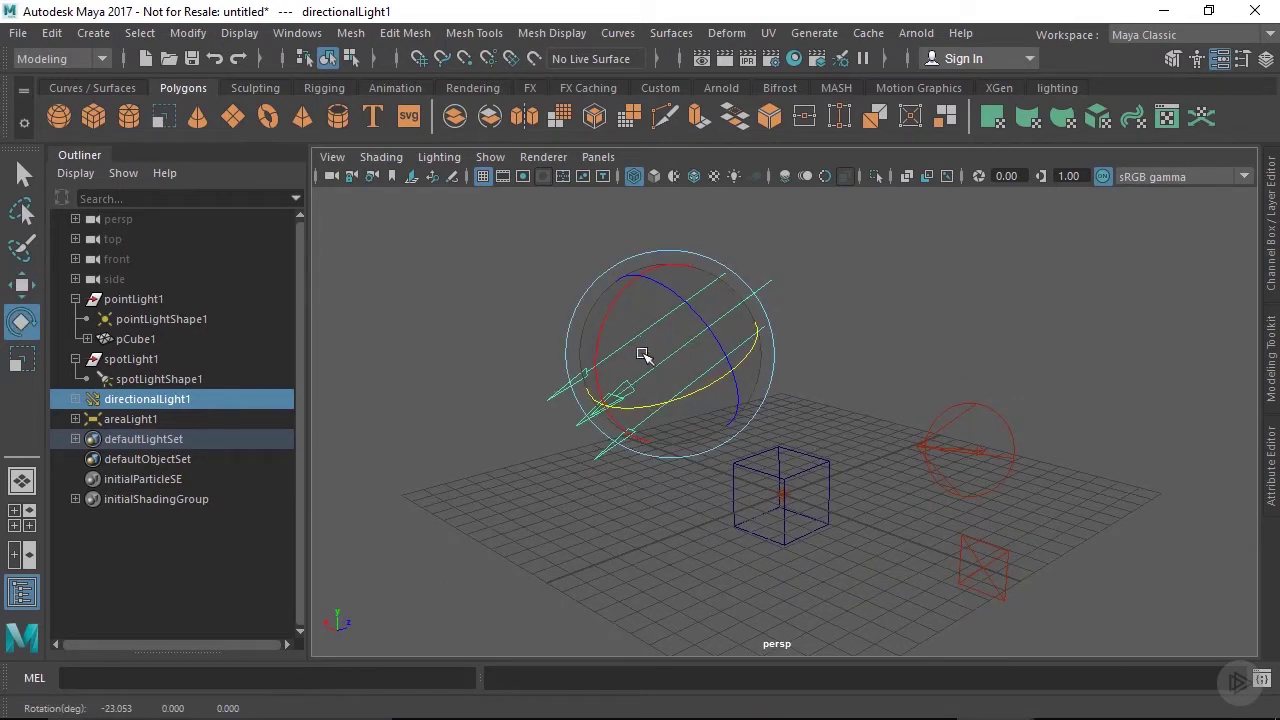
Rotate the directional light freely so its arrows point down toward the cube.
left_click_drag(637, 372, 671, 371)
left_click_drag(591, 451, 625, 451, "alt")
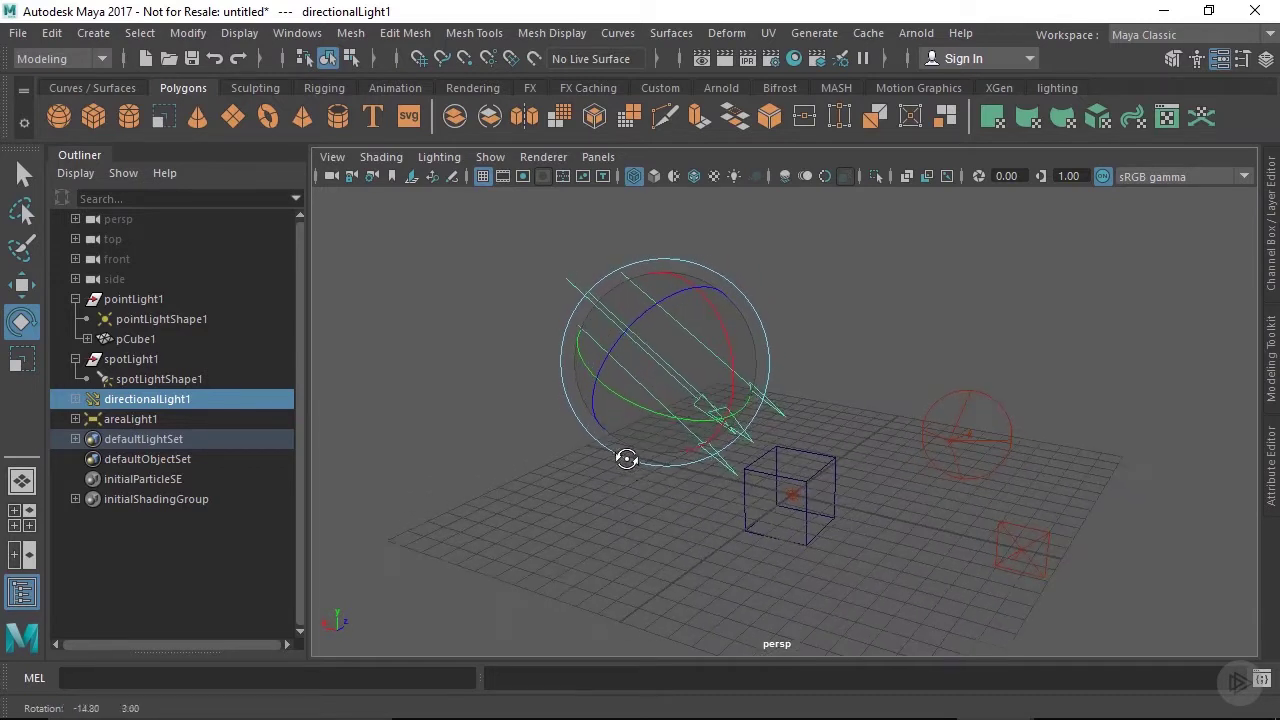
Scale up the area light and stretch it into a taller rectangle.
left_click(1026, 545)
key("f")
right_click_drag(1037, 580, 818, 495, "alt")
key("r")
left_click_drag(786, 423, 835, 430)
left_click_drag(751, 451, 745, 423, "alt")
mouse_move(784, 337)
left_mouse_down()
mouse_move(787, 368)
mouse_move(781, 330)
left_mouse_up()
Move the area light a short distance and clear the selection.
key("w")
left_click_drag(690, 421, 698, 456)
left_click(720, 509)
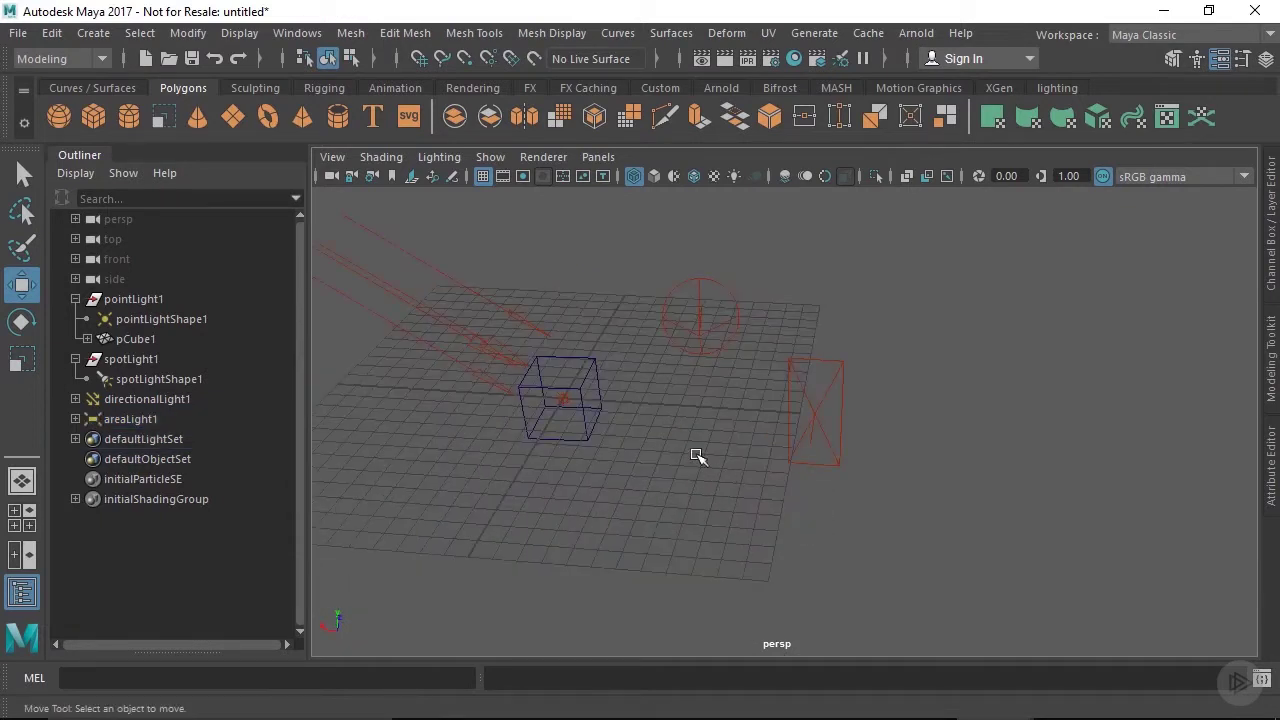
Move the spot light along the X axis.
left_click(700, 334)
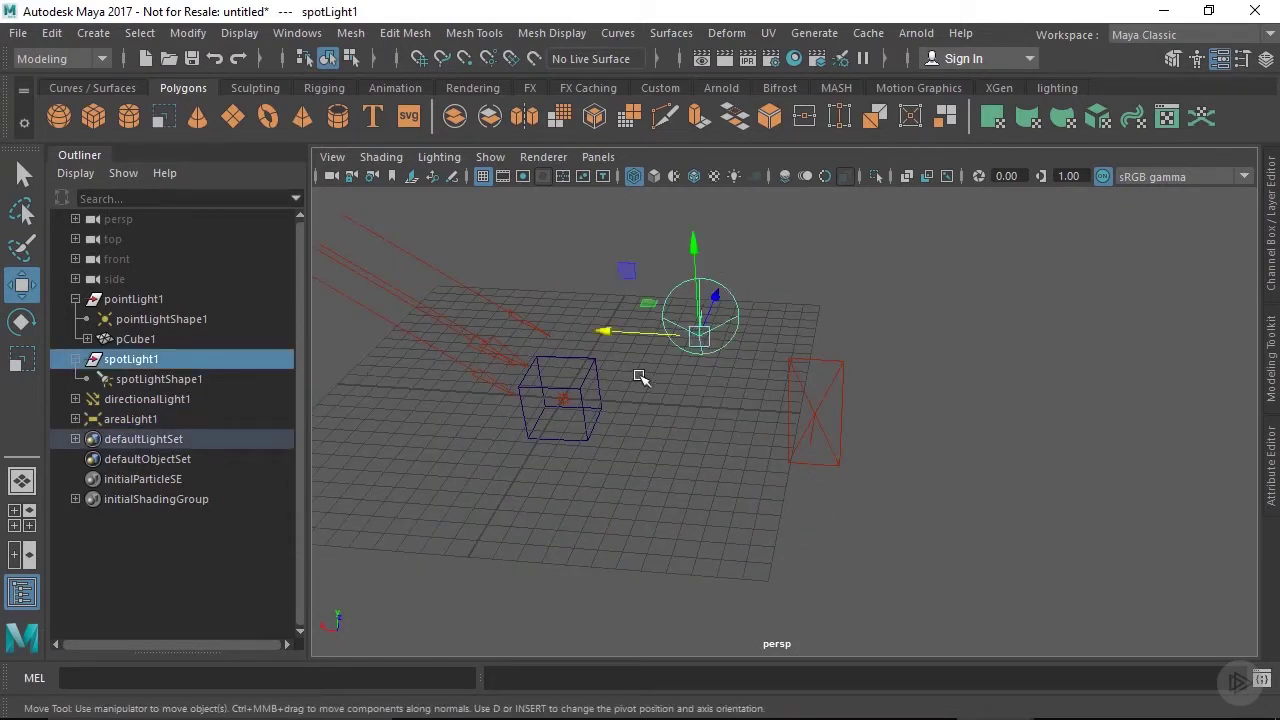
middle_click_drag(640, 374, 594, 366)
left_click_drag(717, 445, 720, 363, "alt")
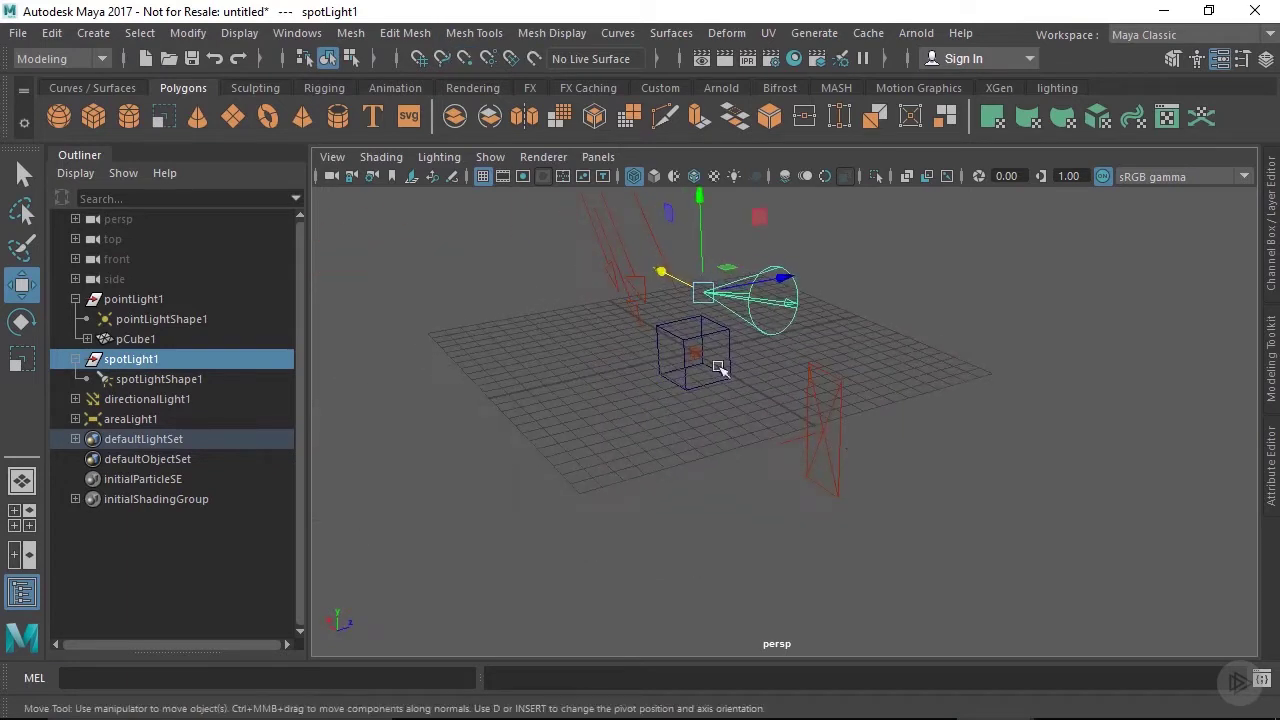
Snap the area light along the X axis to a corner of the cube using point snapping.
left_click(820, 445)
key("v")
middle_click_drag(717, 371, 676, 356)
key("v")
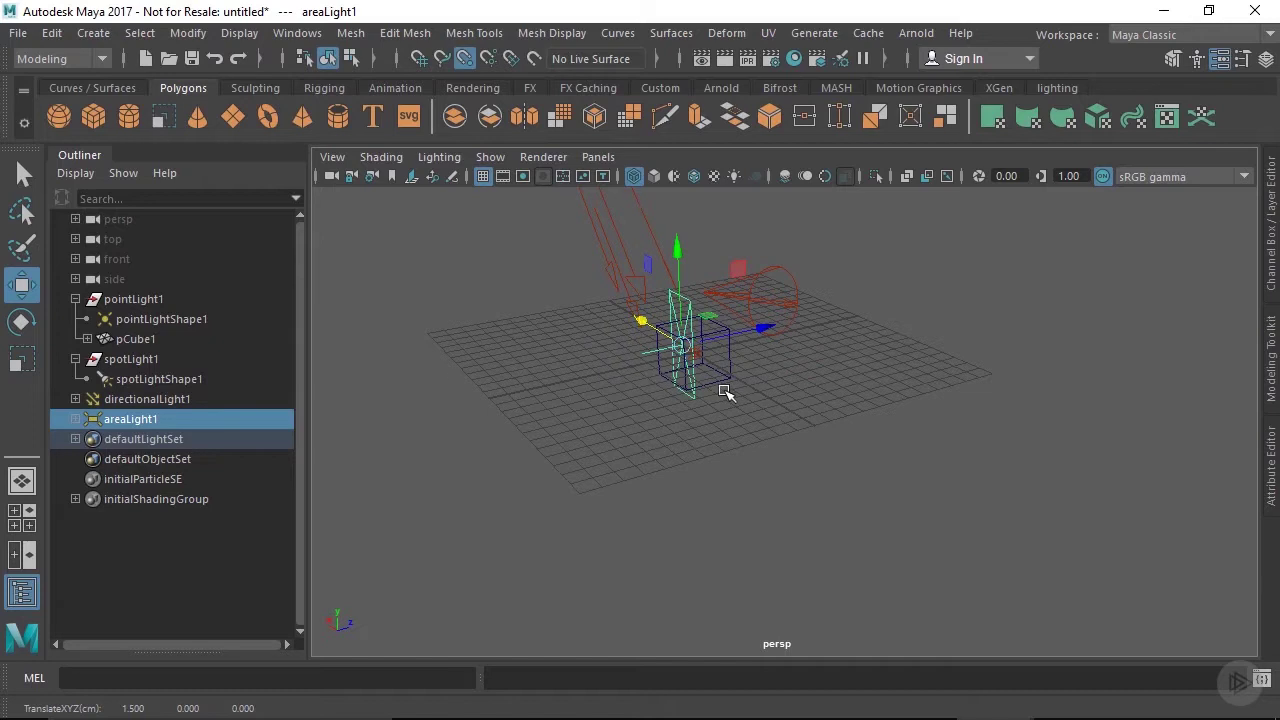
Shift the area light again near the cube, with and without point snapping.
middle_click_drag(729, 391, 737, 374)
left_click_drag(617, 434, 748, 506, "alt")
key("v")
middle_click_drag(748, 449, 743, 443)
middle_click_drag(717, 486, 869, 523)
Select all the lights together with the cube and delete them.
left_click(527, 270)
left_click_drag(480, 248, 955, 652)
key("Delete")
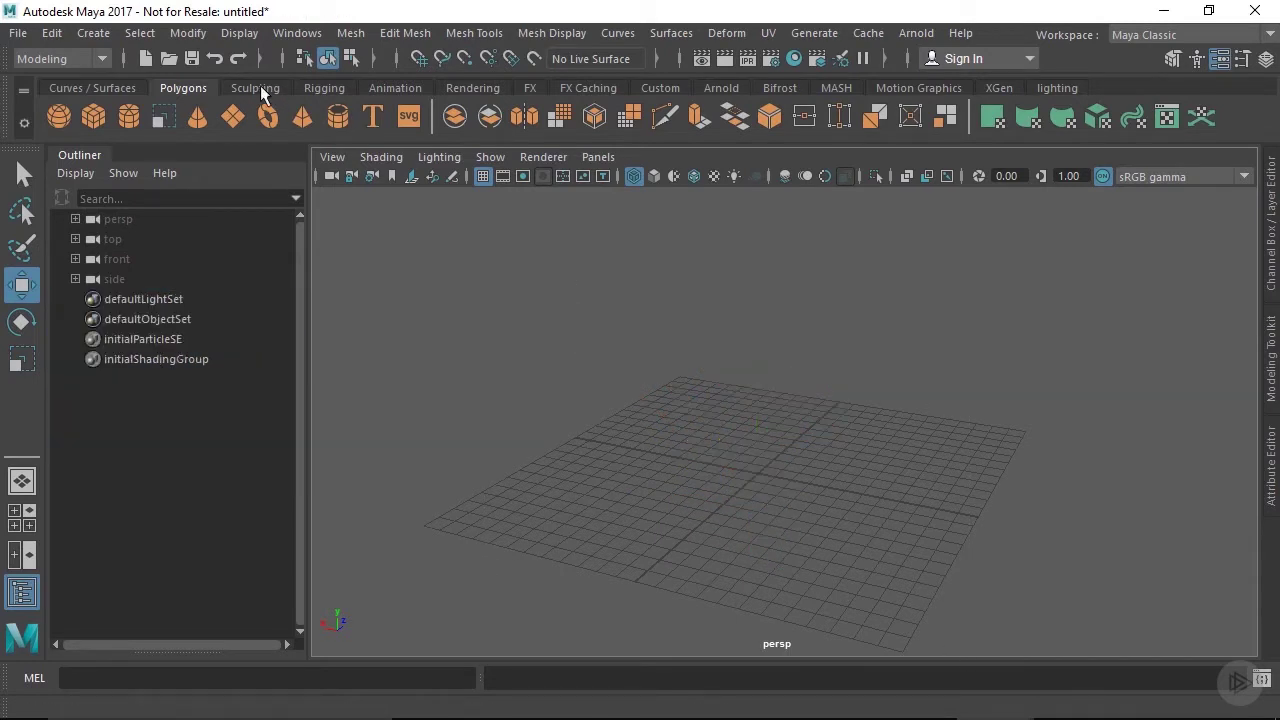
Create a new spot light at the grid's origin.
left_click(468, 88)
left_click(187, 116)
left_click_drag(800, 478, 783, 509, "alt")
middle_click_drag(783, 509, 851, 463, "alt")
left_click_drag(851, 463, 726, 489, "alt")
middle_click_drag(726, 489, 789, 496, "alt")
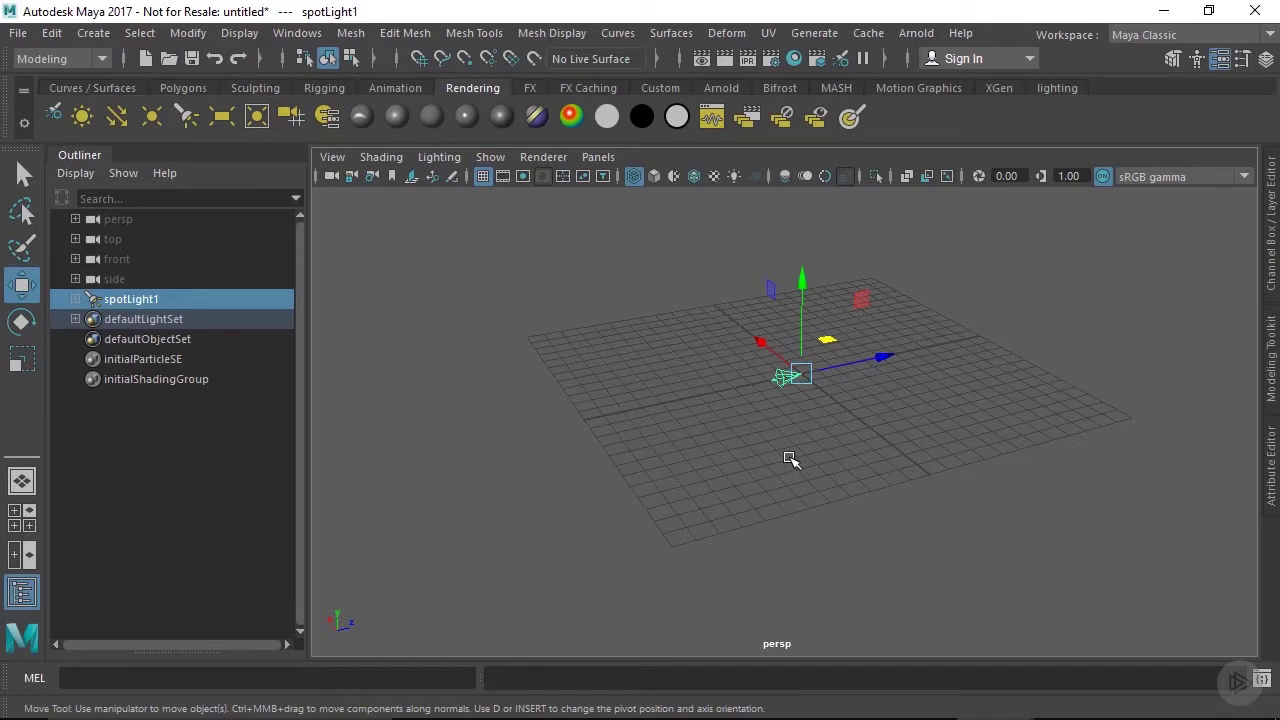
Use the Show Manipulator Tool on the spot light to shift its aim point across the grid, and deselect the light.
left_click(188, 33)
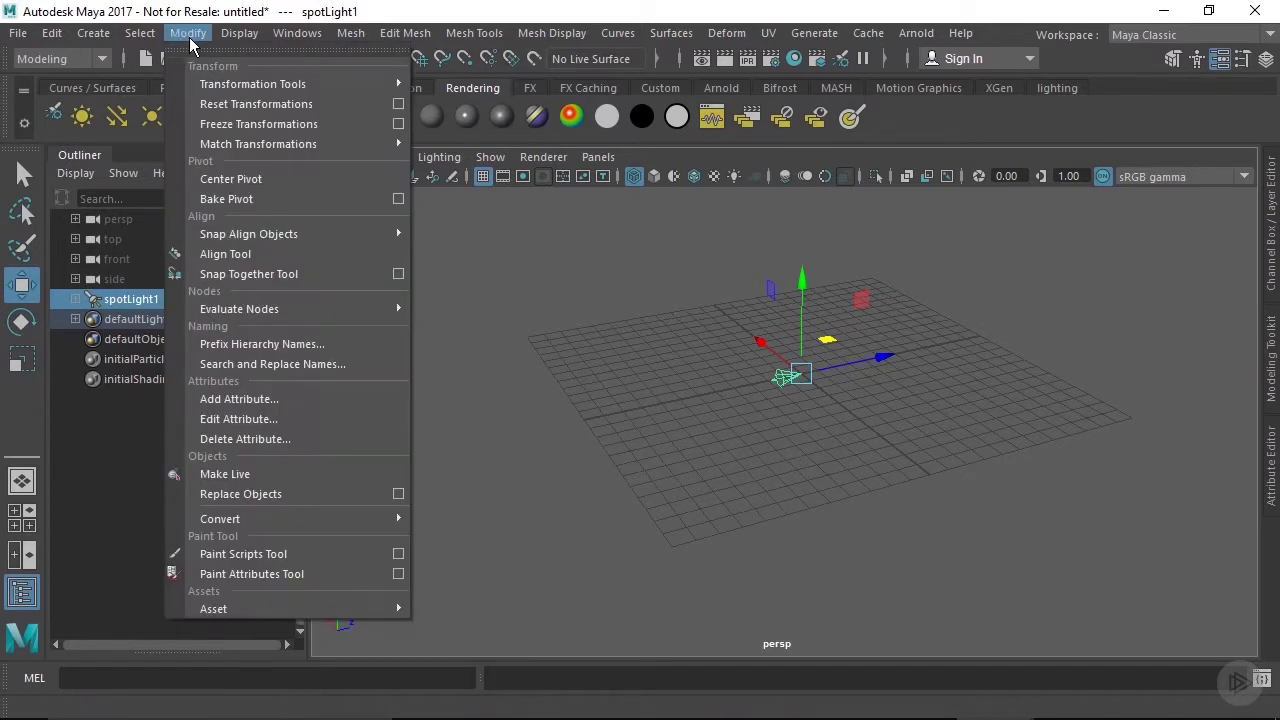
mouse_move(236, 88)
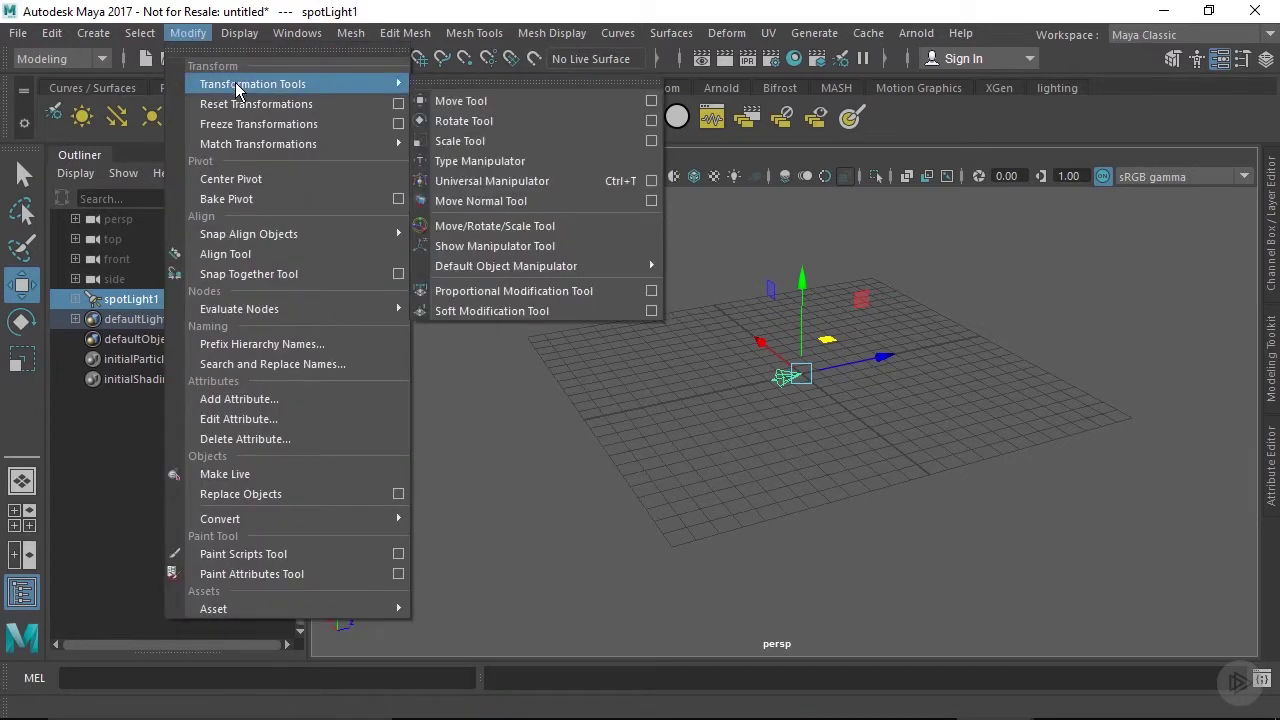
left_click(462, 246)
left_click_drag(803, 421, 789, 510, "alt")
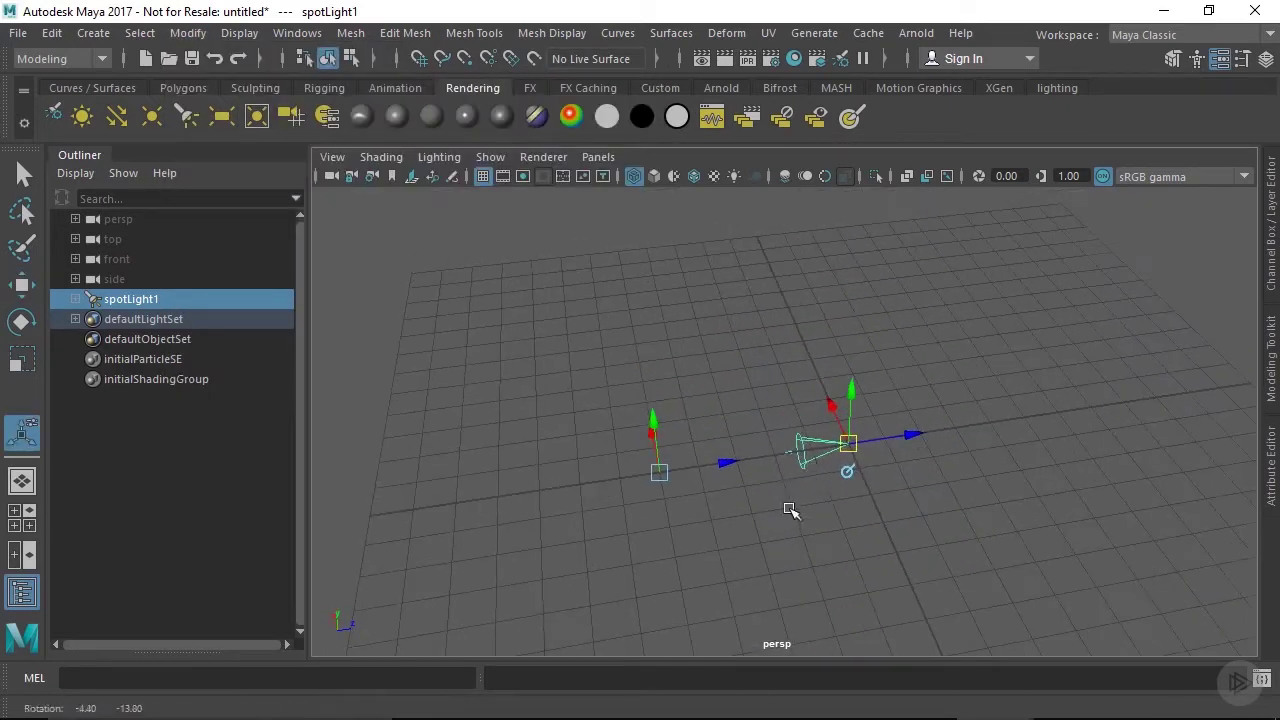
left_click_drag(742, 566, 769, 459, "alt")
left_click_drag(866, 366, 766, 457)
left_click_drag(797, 517, 448, 430)
left_click_drag(493, 388, 767, 355)
left_click(709, 454)
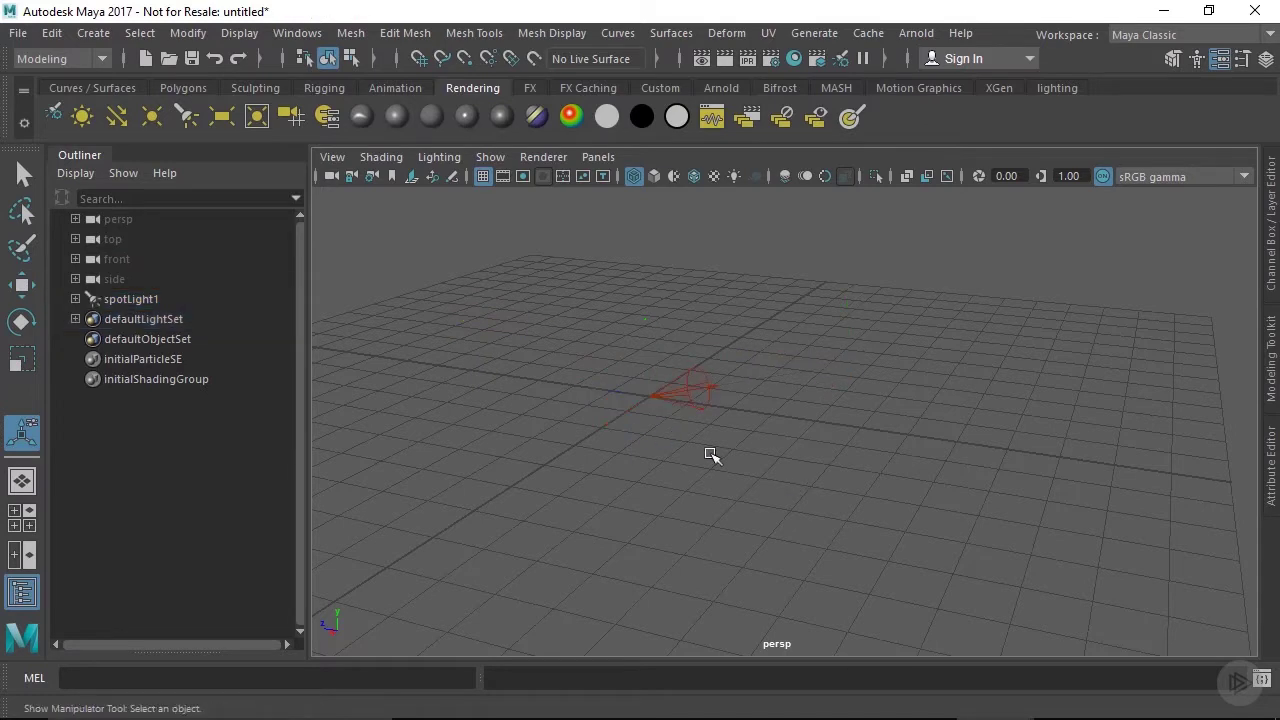
Reselect the spot light and switch from its move handles to the origin and target handles of the Show Manipulator Tool.
left_click(682, 390)
key("w")
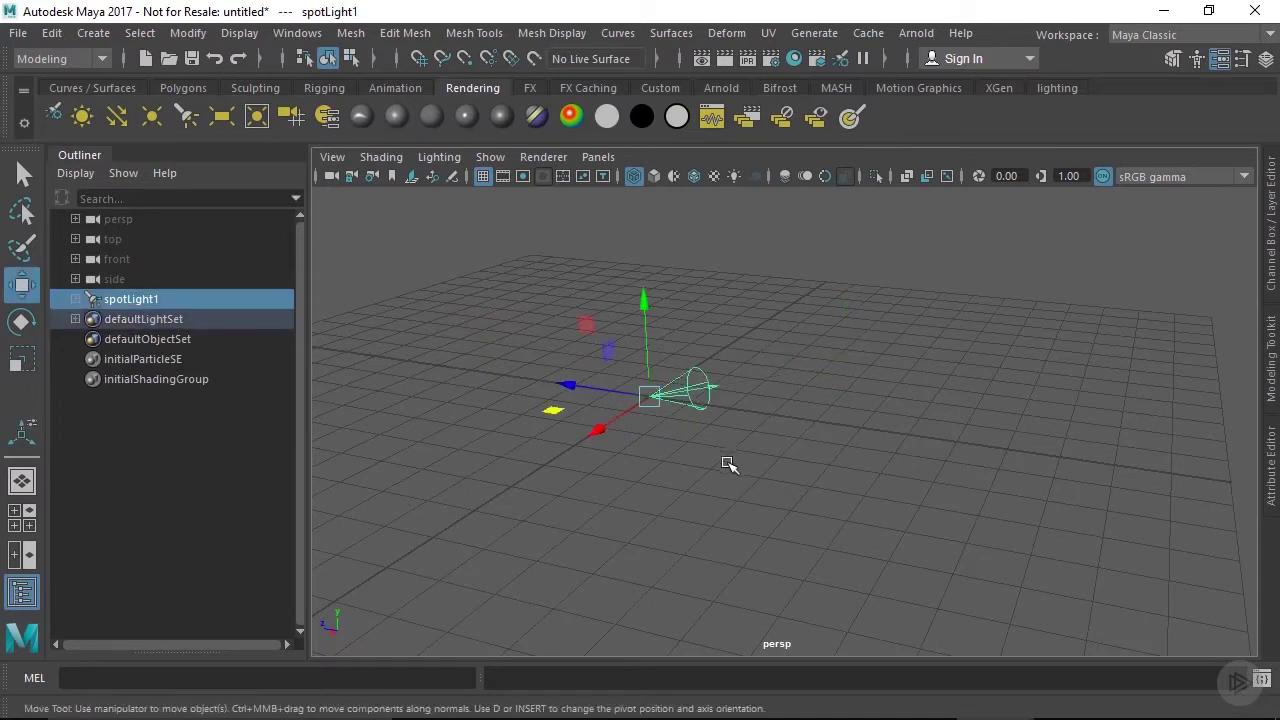
left_click_drag(846, 453, 806, 495, "alt")
key("t")
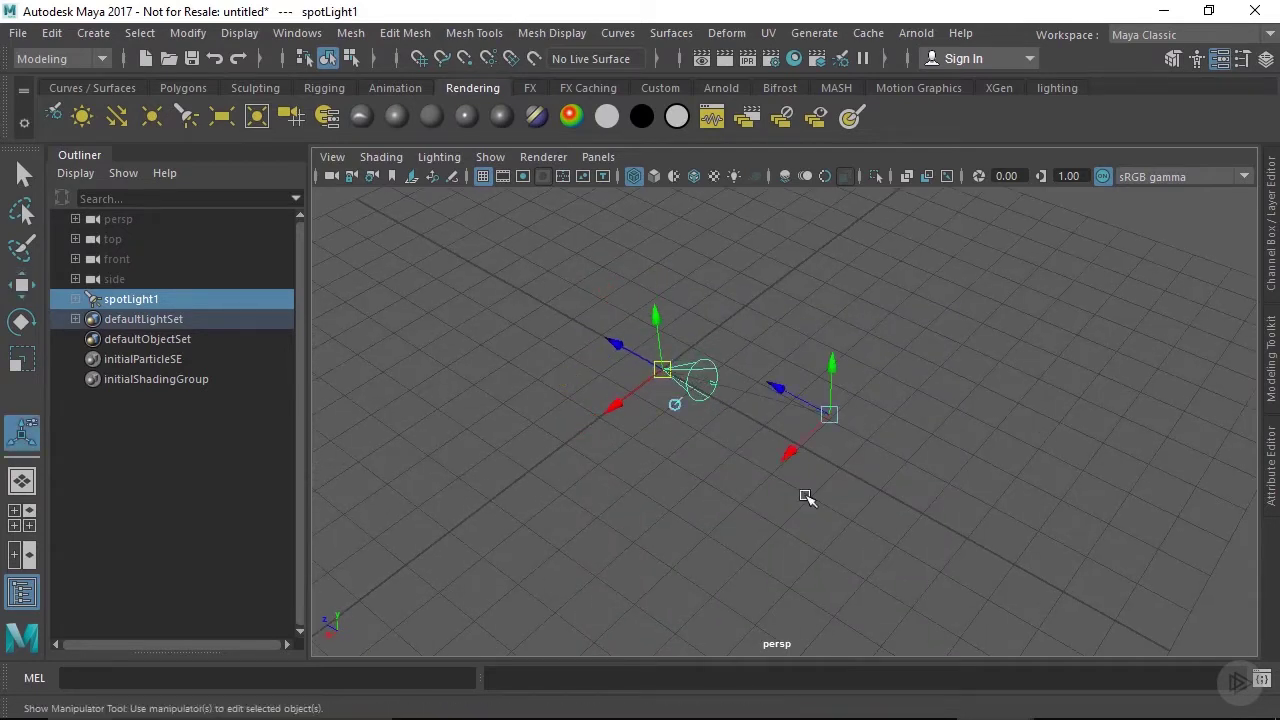
left_click_drag(724, 490, 777, 449, "alt")
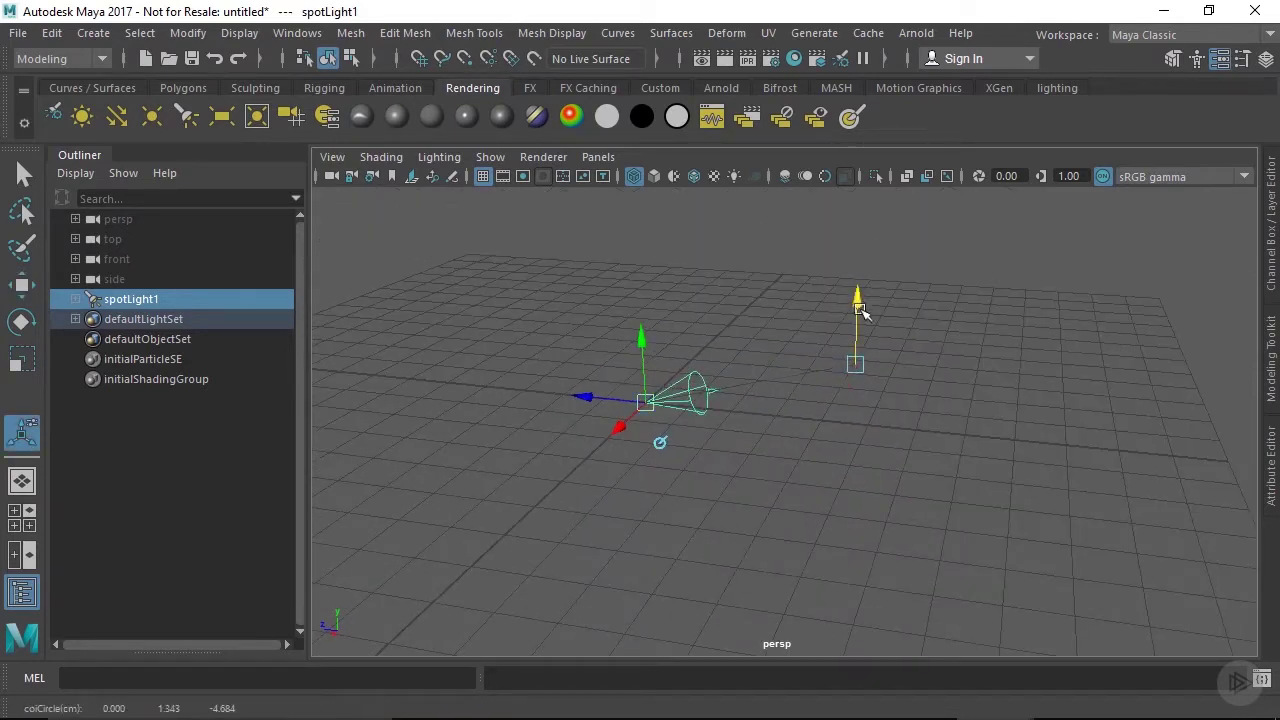
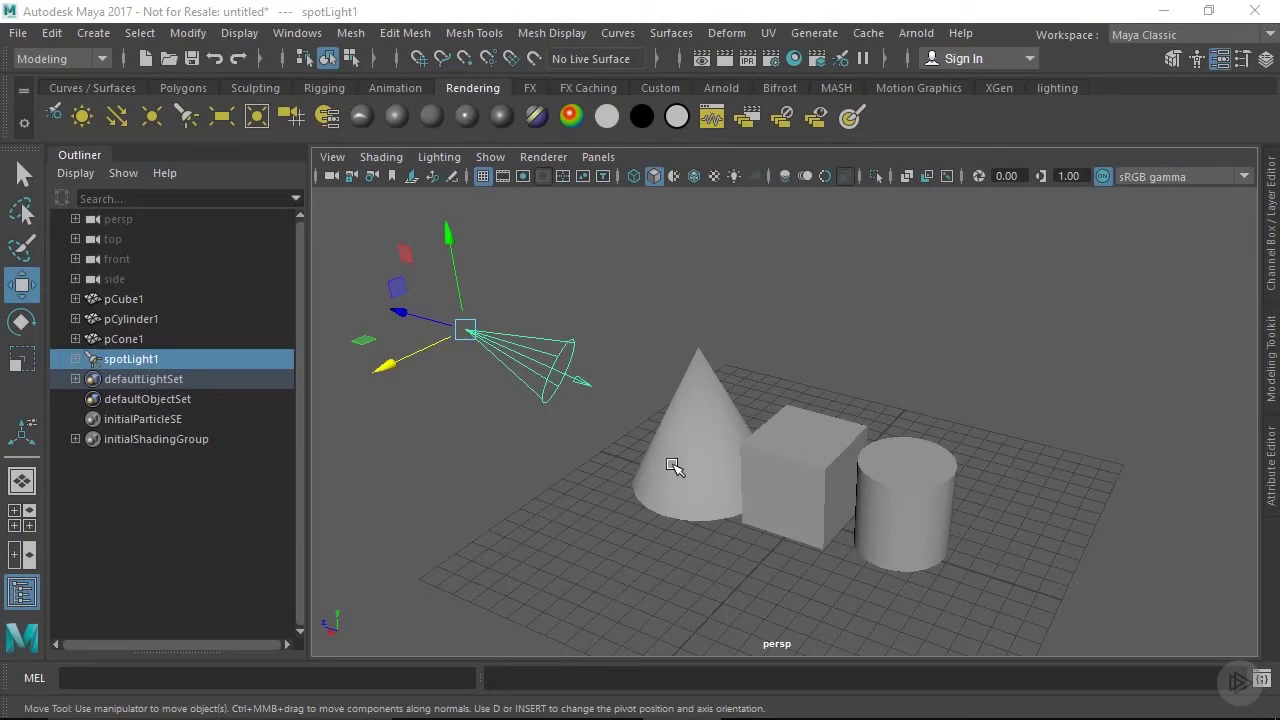
Look through the selected spot light and pull it back from the cone, cube and cylinder.
left_click_drag(672, 468, 683, 494, "alt")
left_click_drag(846, 537, 766, 523, "alt")
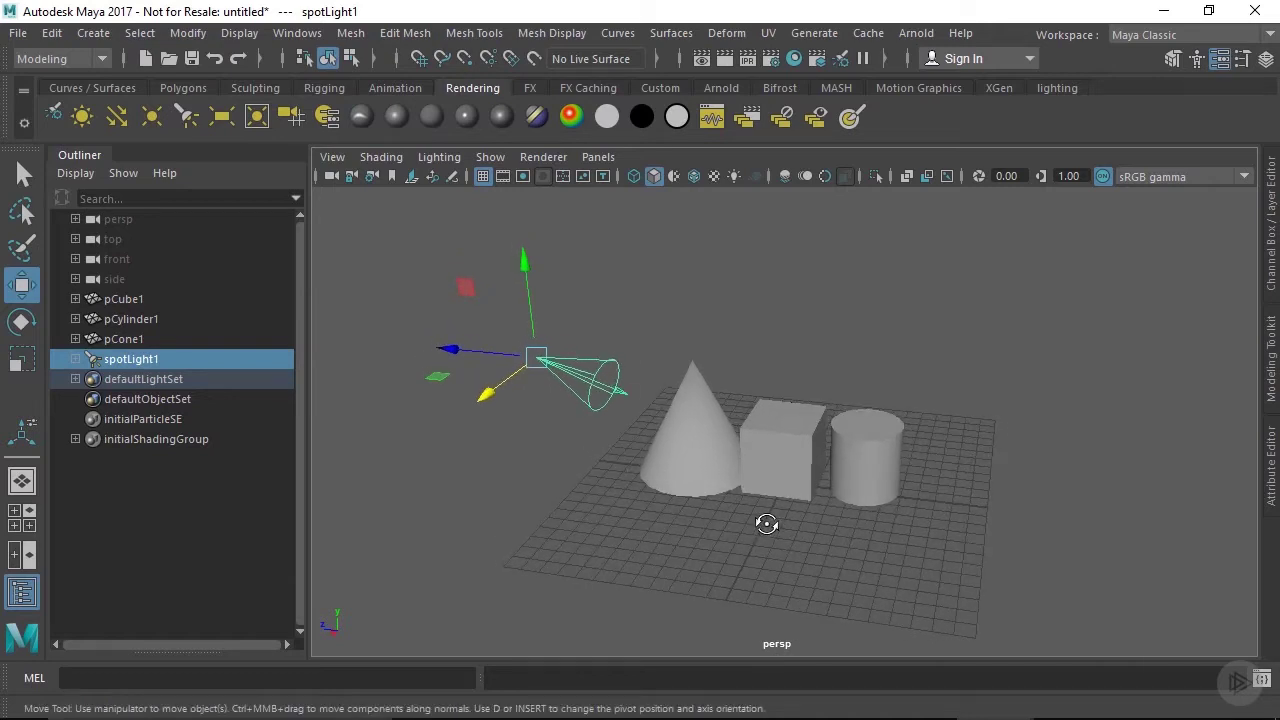
left_click(600, 158)
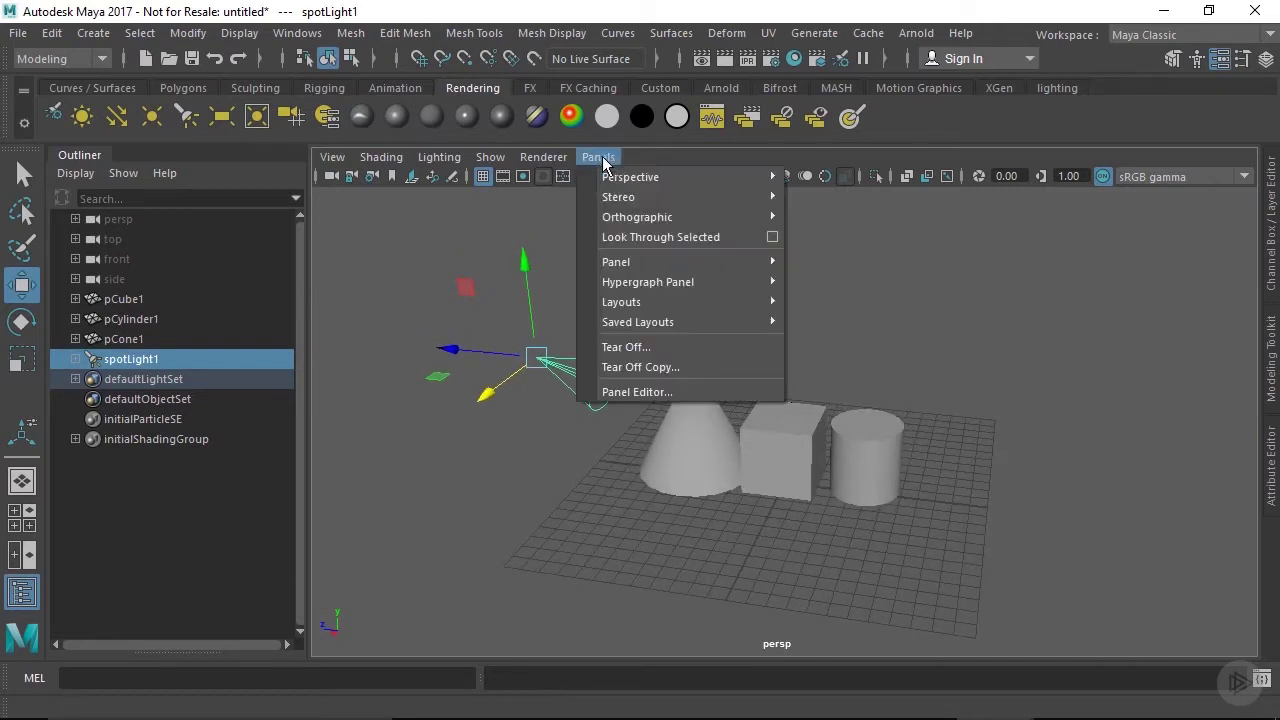
left_click(648, 237)
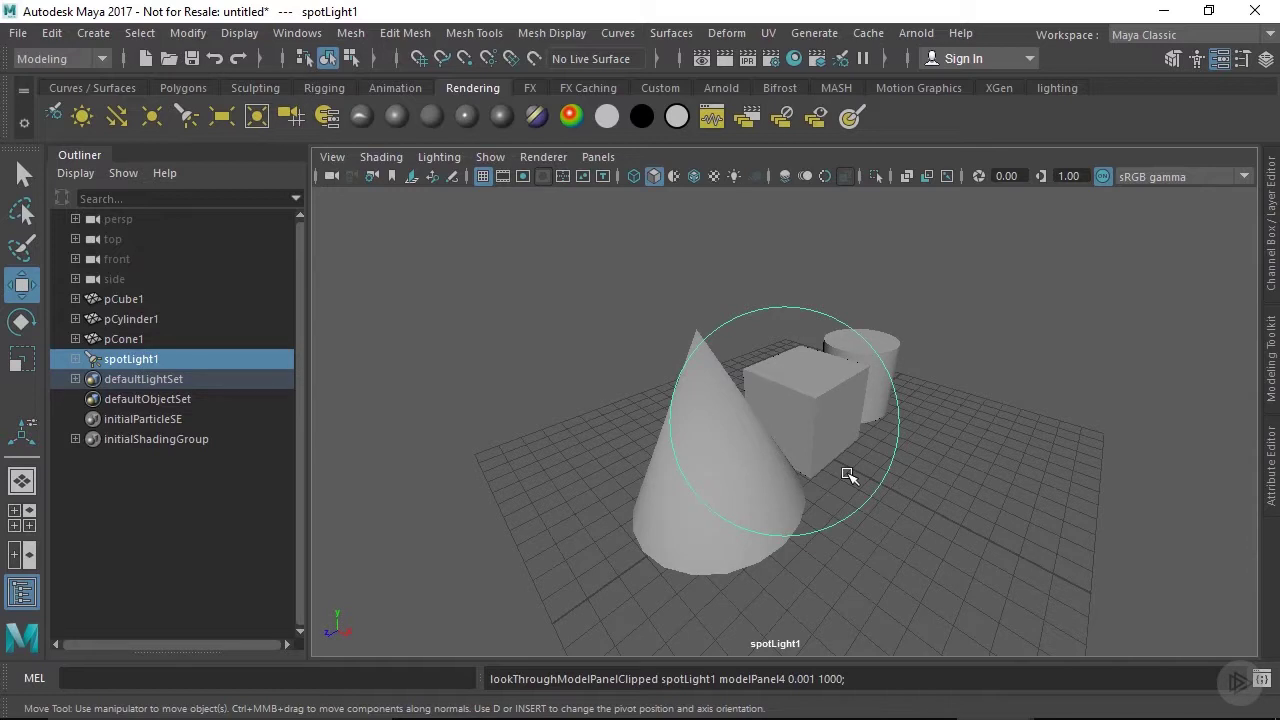
scroll(848, 476, "down", 5)
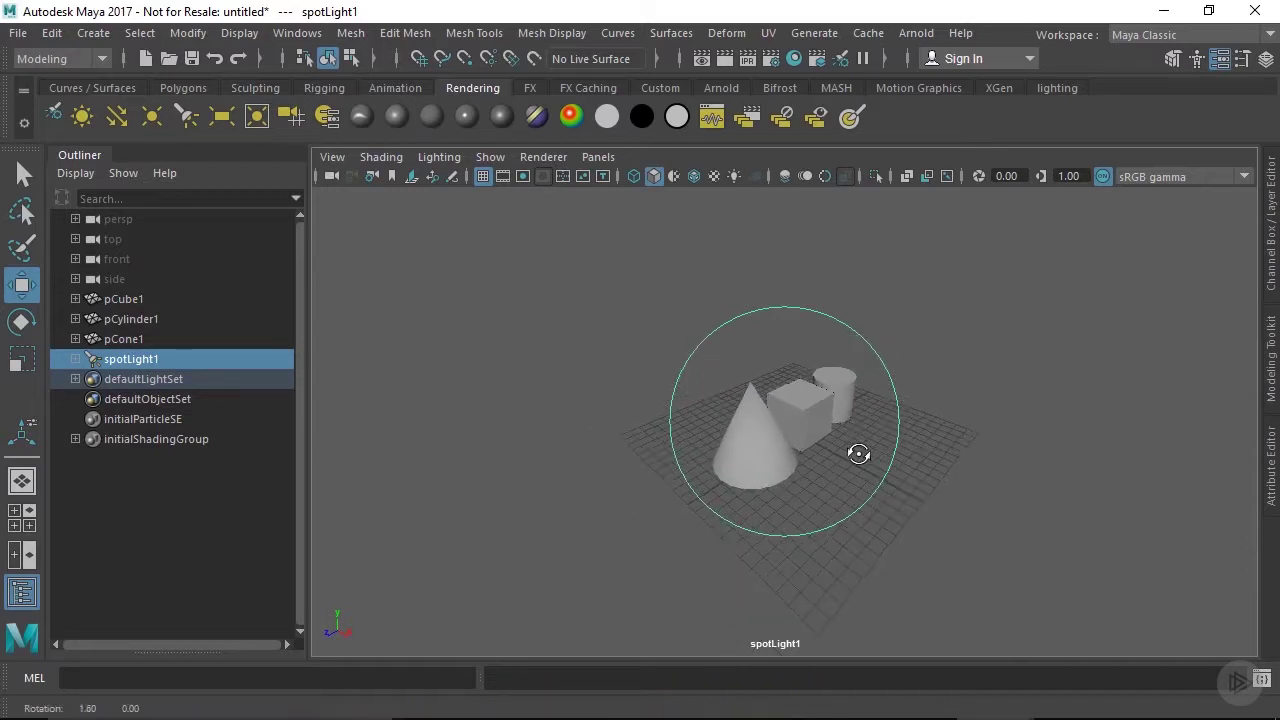
left_click_drag(820, 457, 802, 425, "alt")
Frame the cube in the spot light's view and swing the light around to the cylinder's side.
left_click(748, 398)
key("f")
right_click_drag(843, 457, 861, 483, "alt")
left_click_drag(861, 483, 771, 477, "alt")
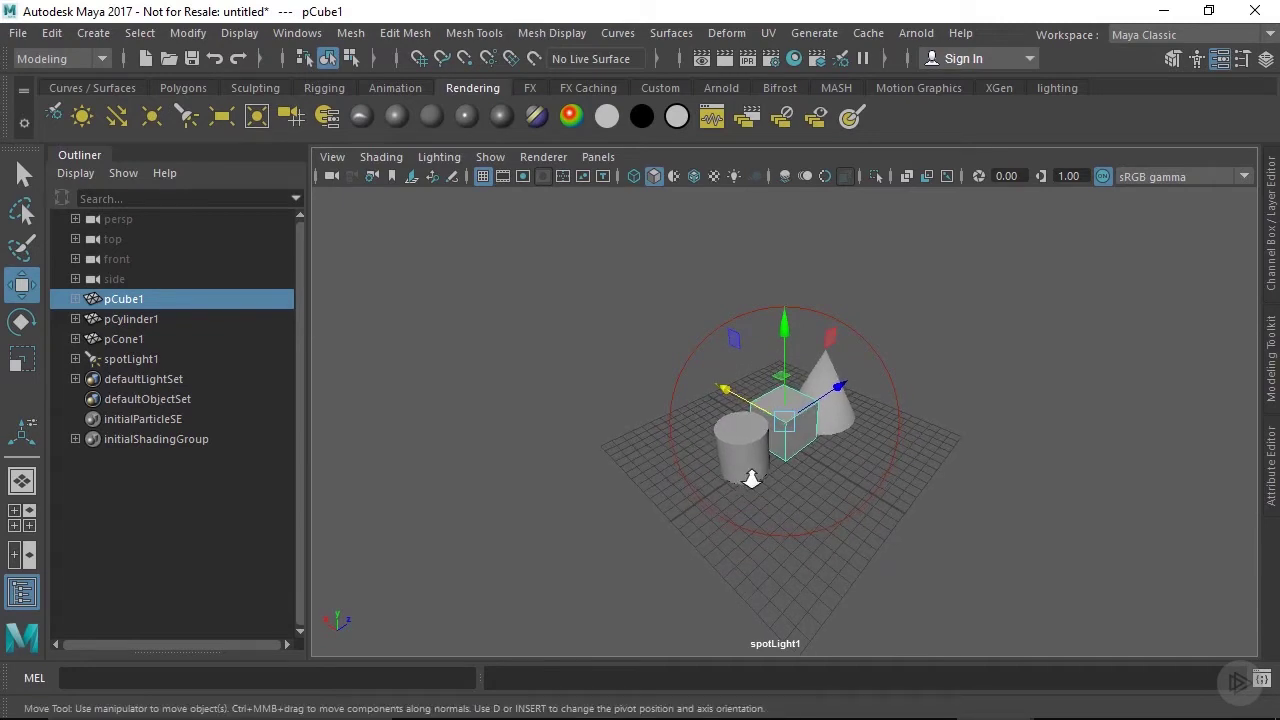
middle_click_drag(778, 450, 810, 398, "alt")
left_click_drag(810, 398, 903, 434, "alt")
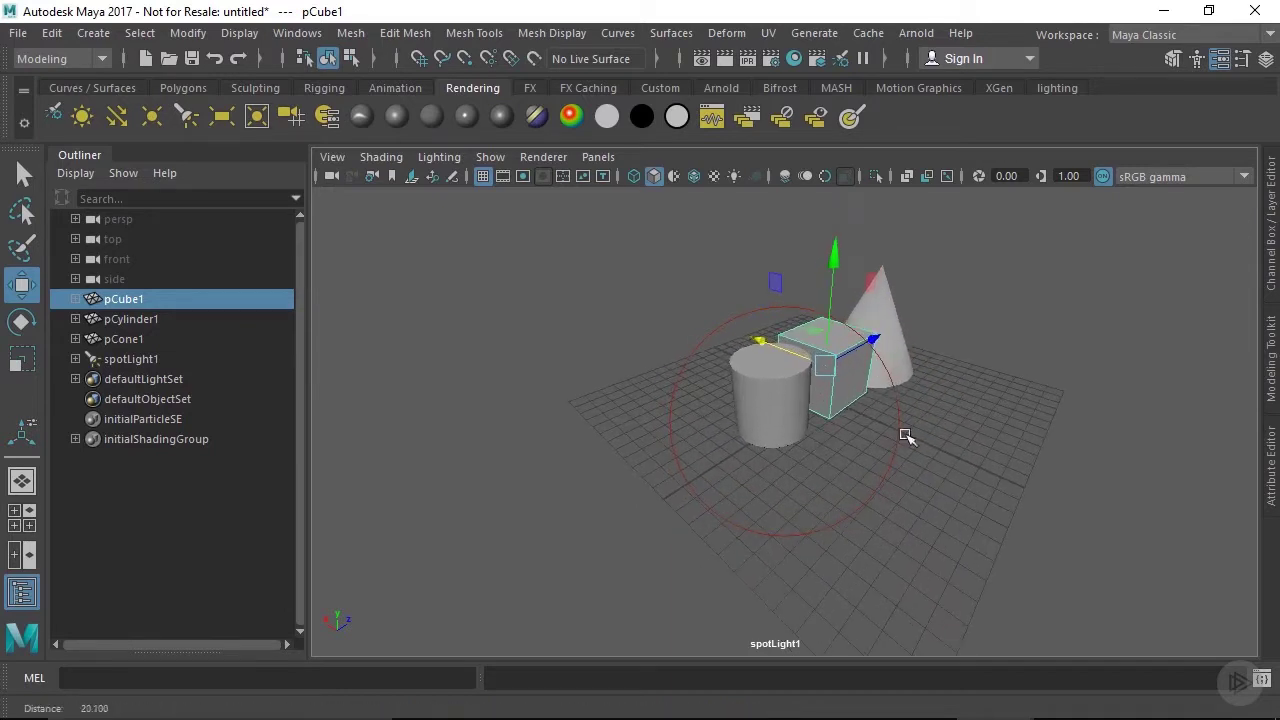
Adjust the spot light's distance and angle from its own view so all three shapes fit inside its circle.
right_click_drag(749, 406, 771, 429, "alt")
left_click_drag(771, 429, 857, 443, "alt")
mouse_move(835, 432)
right_mouse_down("alt")
mouse_move(820, 434)
mouse_move(857, 429)
right_mouse_up("alt")
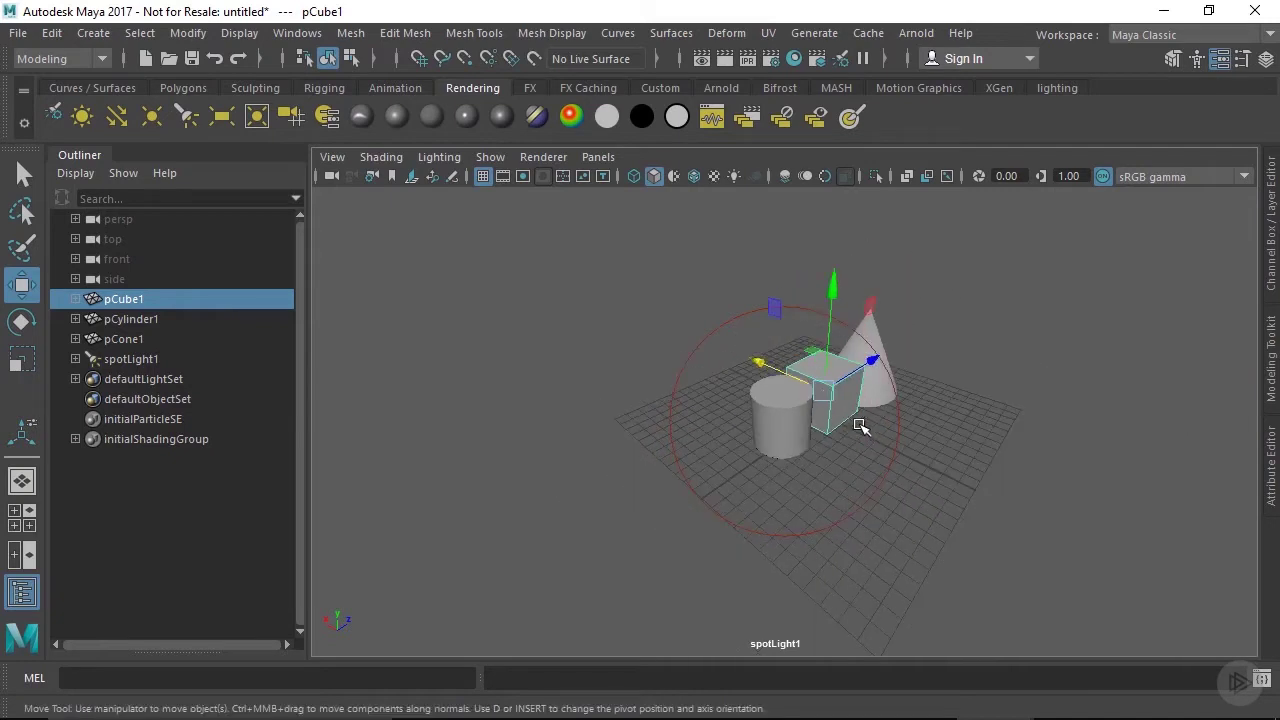
left_click_drag(857, 429, 829, 434, "alt")
mouse_move(829, 434)
right_mouse_down("alt")
mouse_move(810, 443)
mouse_move(817, 454)
right_mouse_up("alt")
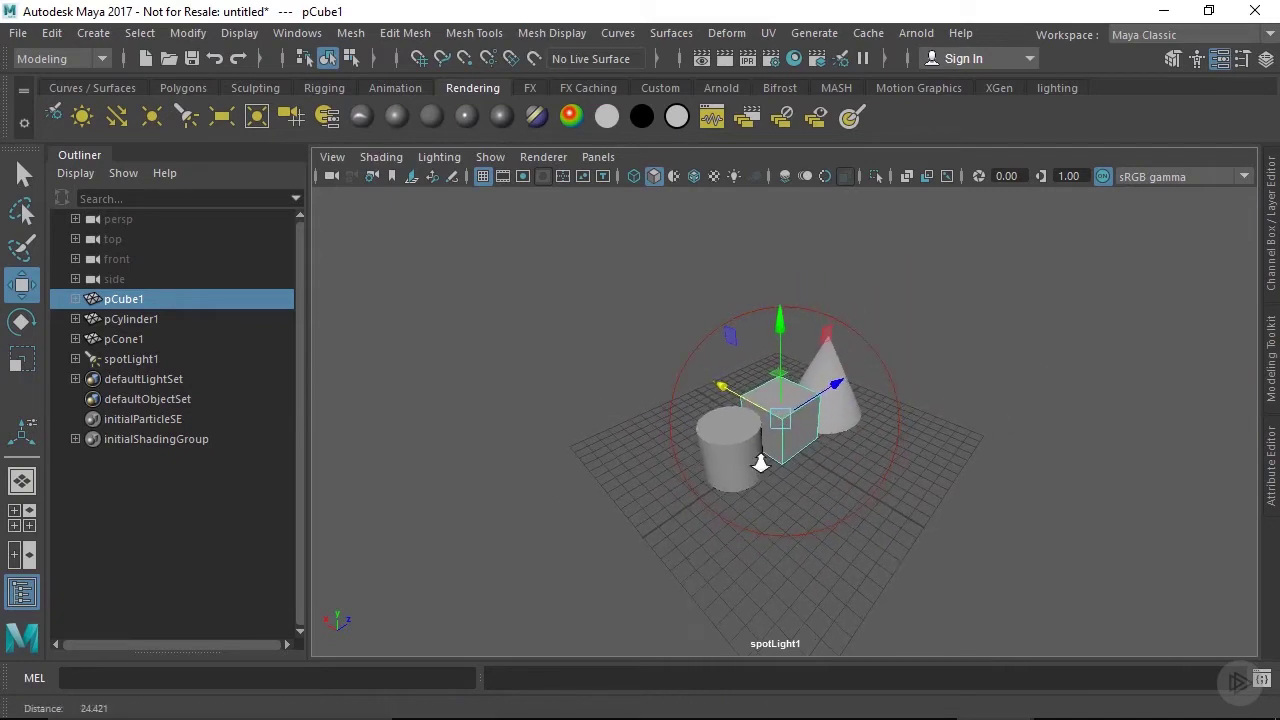
scroll(749, 447, "up", 2)
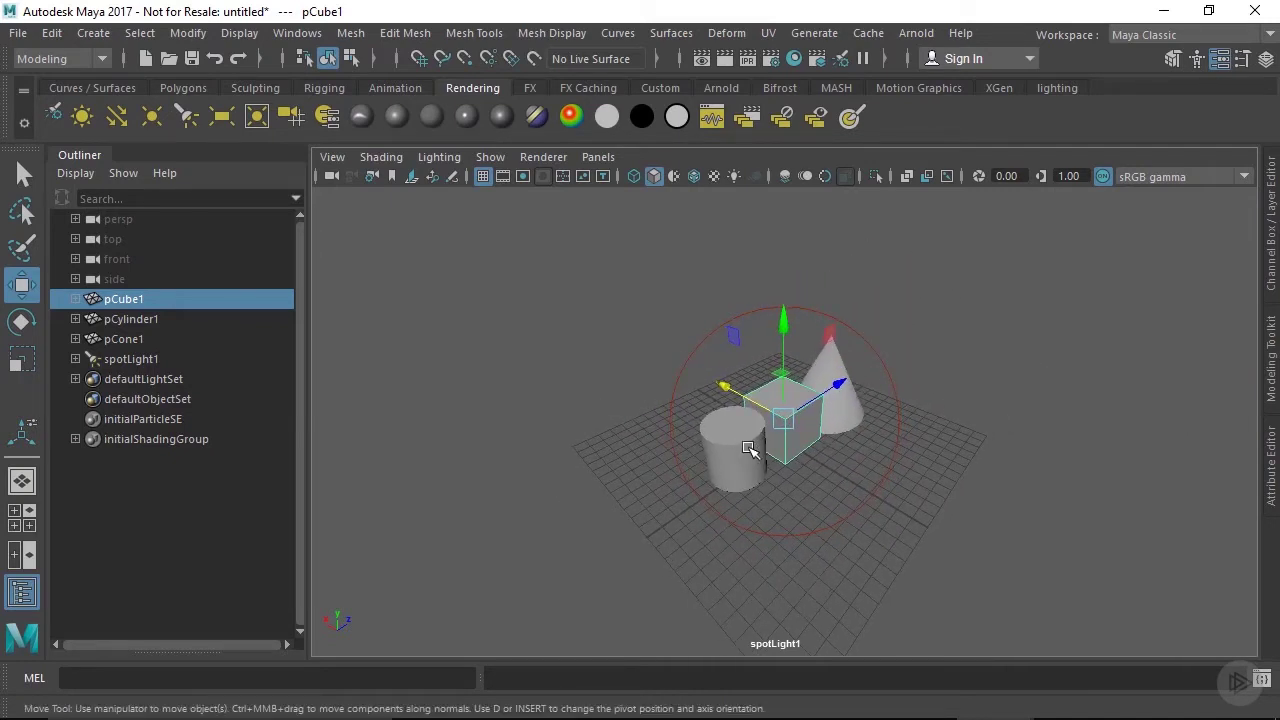
Select the spot light, hide the Outliner, and reduce the Angle of View of its cameraShape1 to about 68.7.
left_click(803, 490)
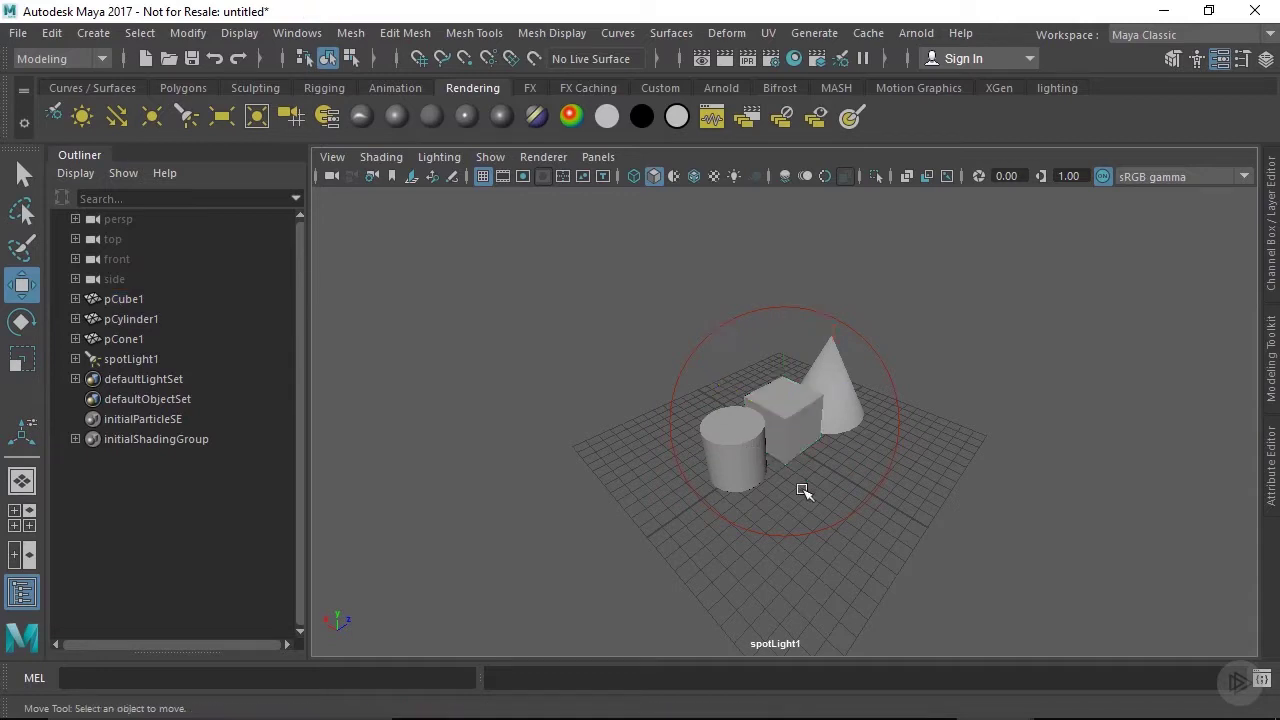
left_click(709, 337)
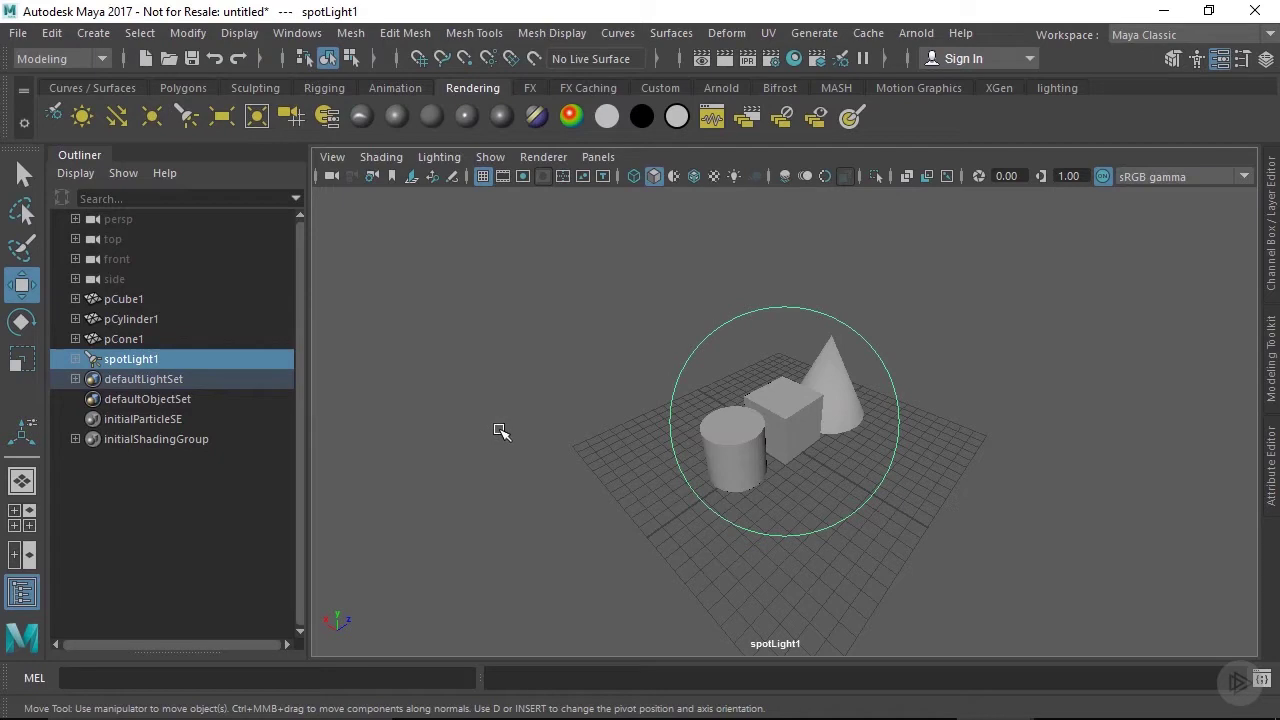
left_click(22, 592)
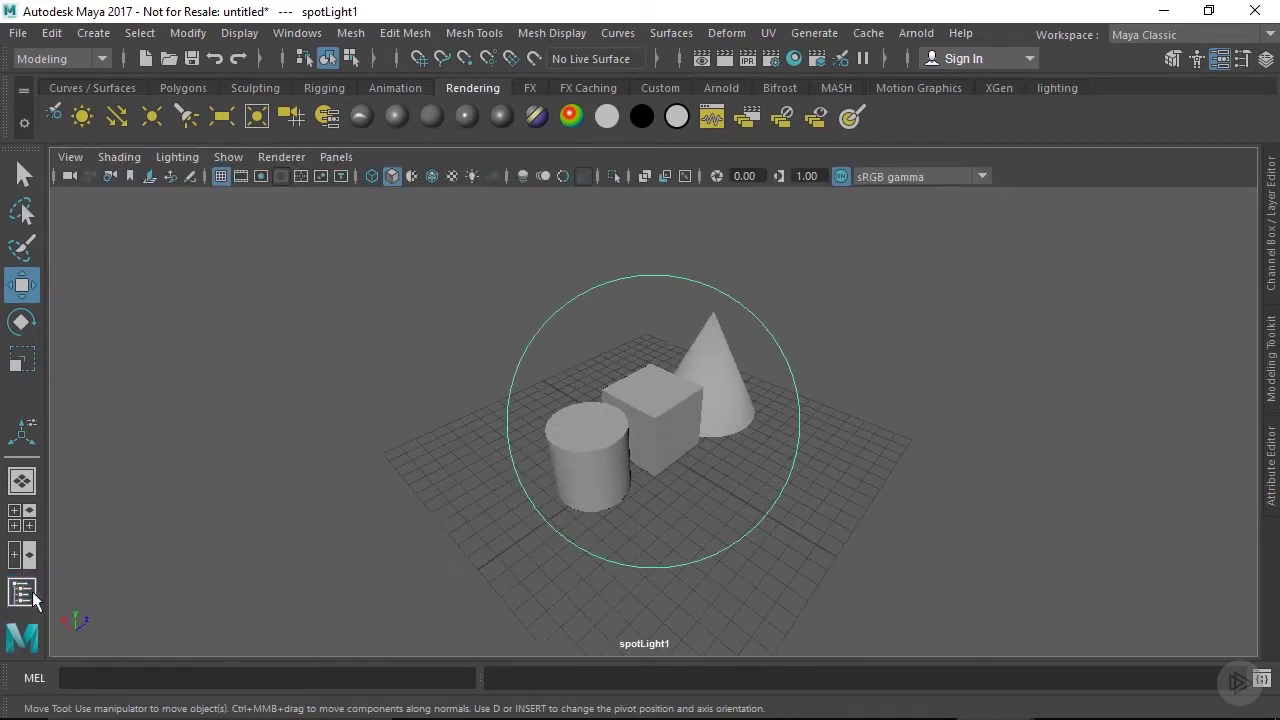
left_click(1272, 460)
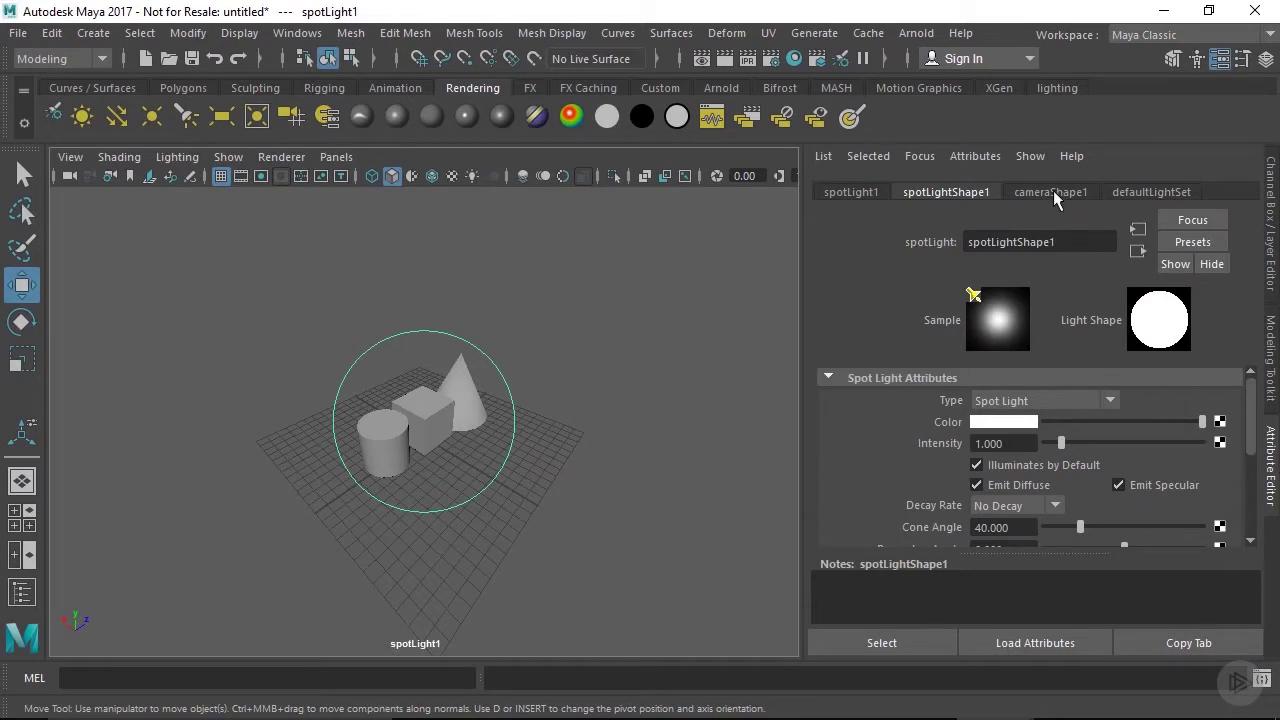
left_click(1053, 191)
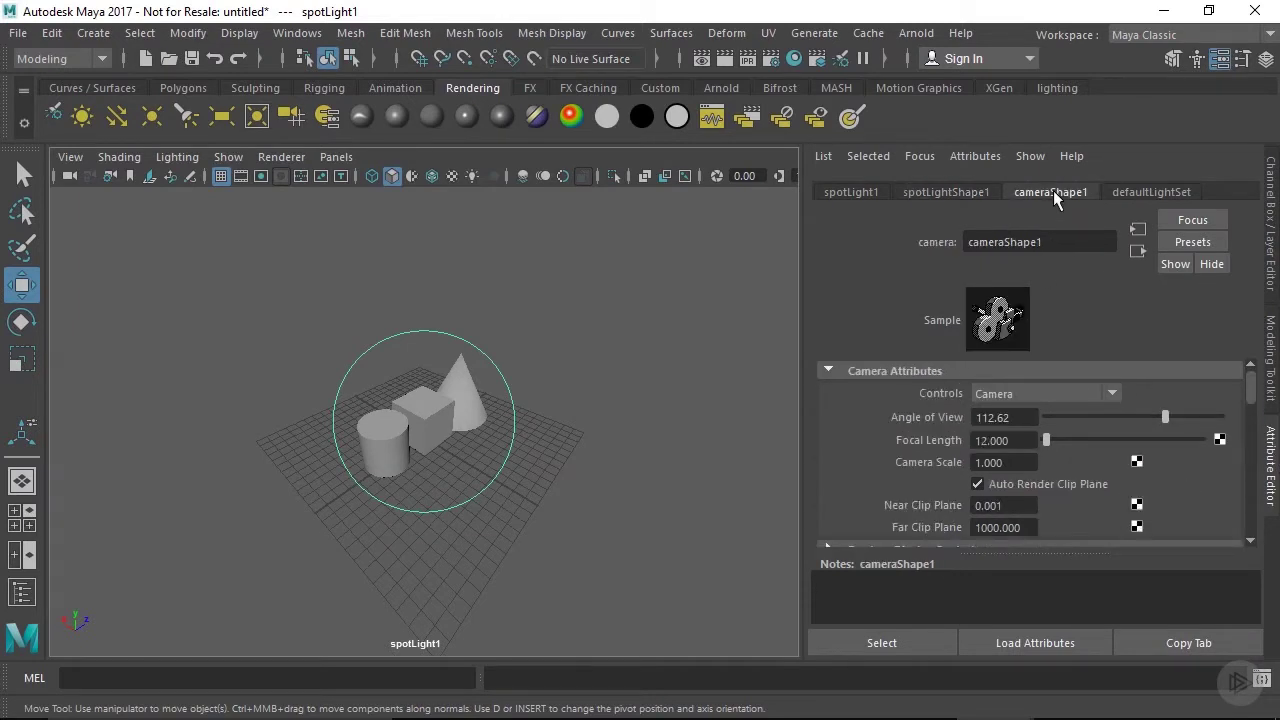
left_click_drag(1165, 417, 1118, 417)
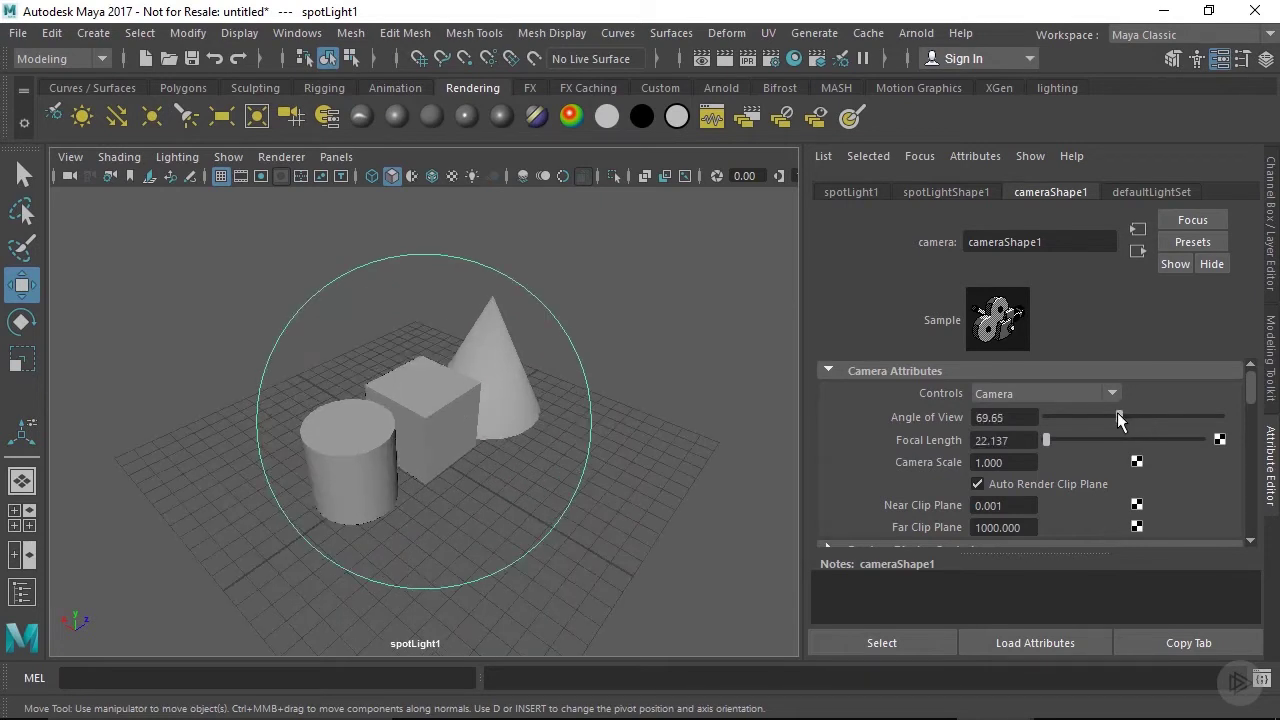
Switch the viewport back to the persp camera.
left_click(336, 157)
mouse_move(380, 178)
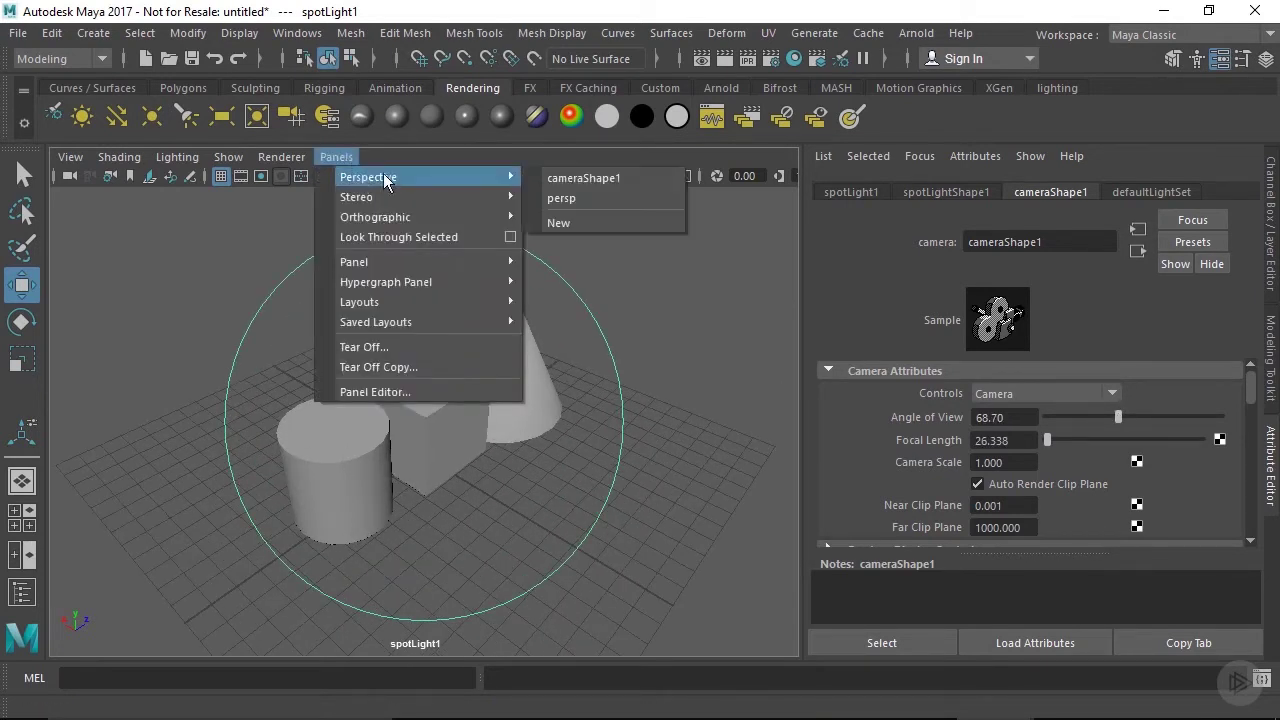
left_click(574, 198)
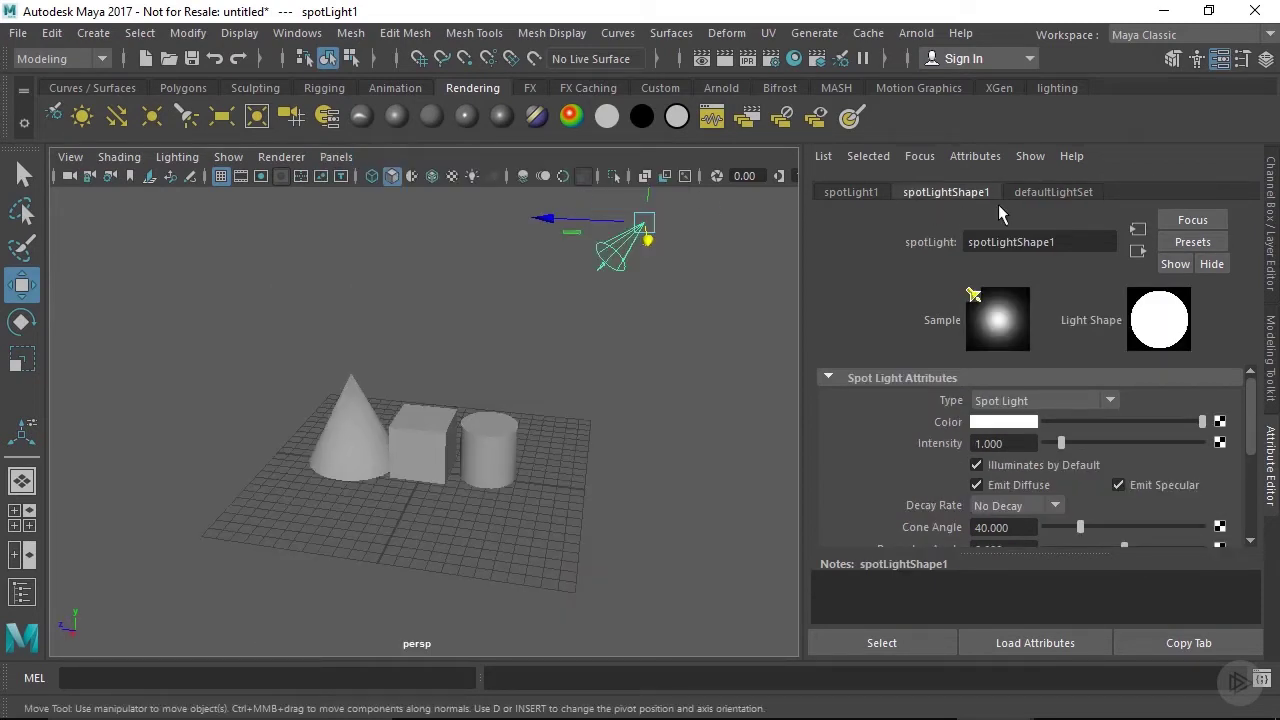
Create a directional light and raise it along the Y axis above the three shapes.
right_click_drag(700, 289, 450, 332, "alt")
left_click(117, 116)
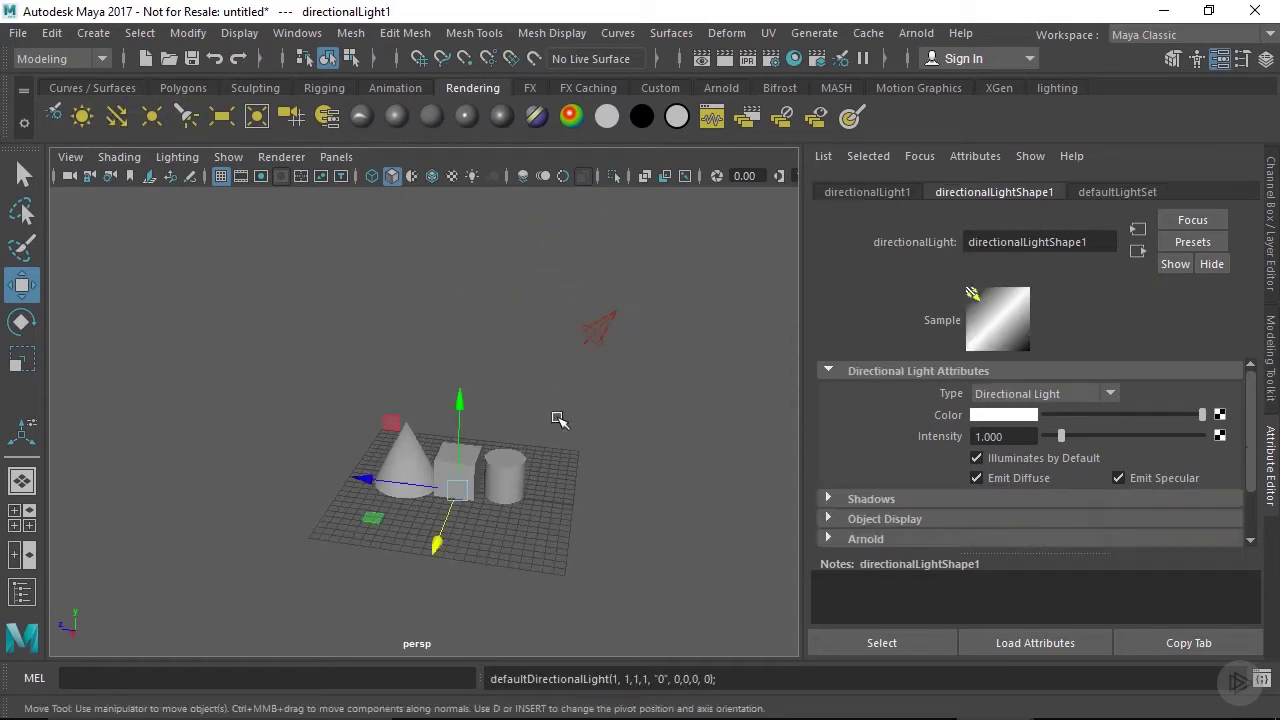
left_click_drag(473, 404, 473, 300)
Scale the directional light uniformly to about 9.8.
key("e")
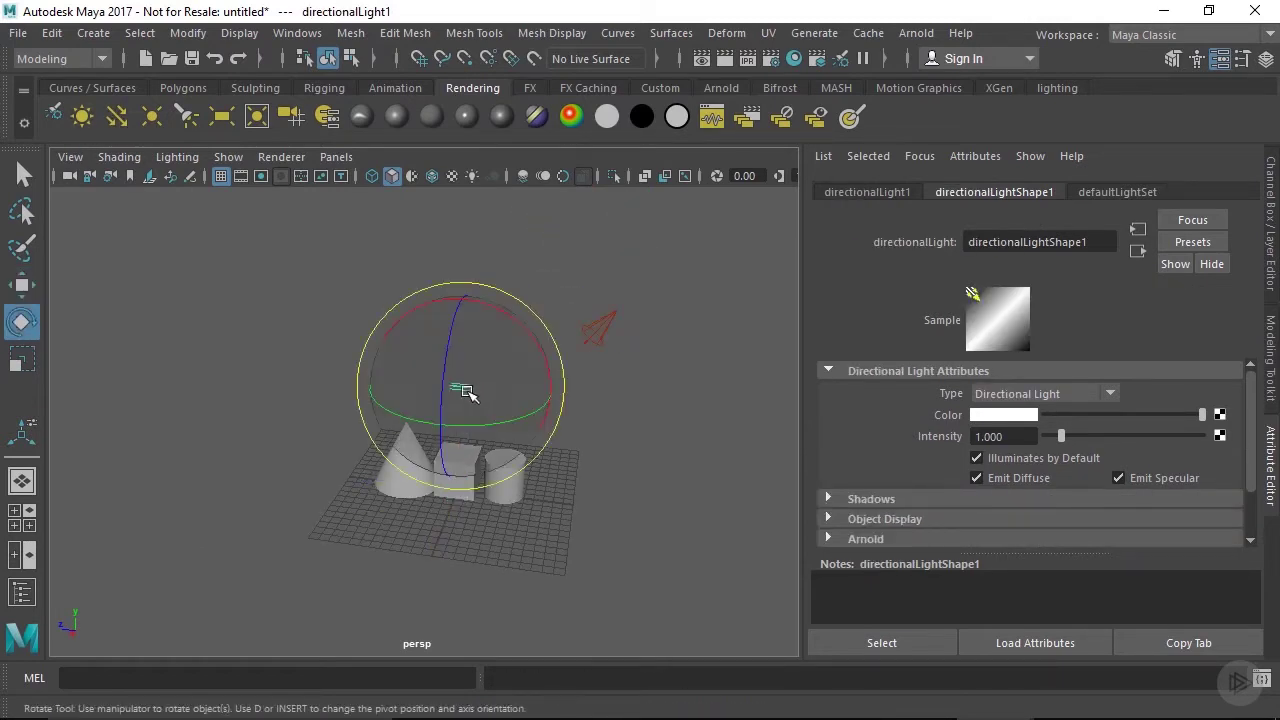
key("r")
left_click_drag(462, 390, 562, 386)
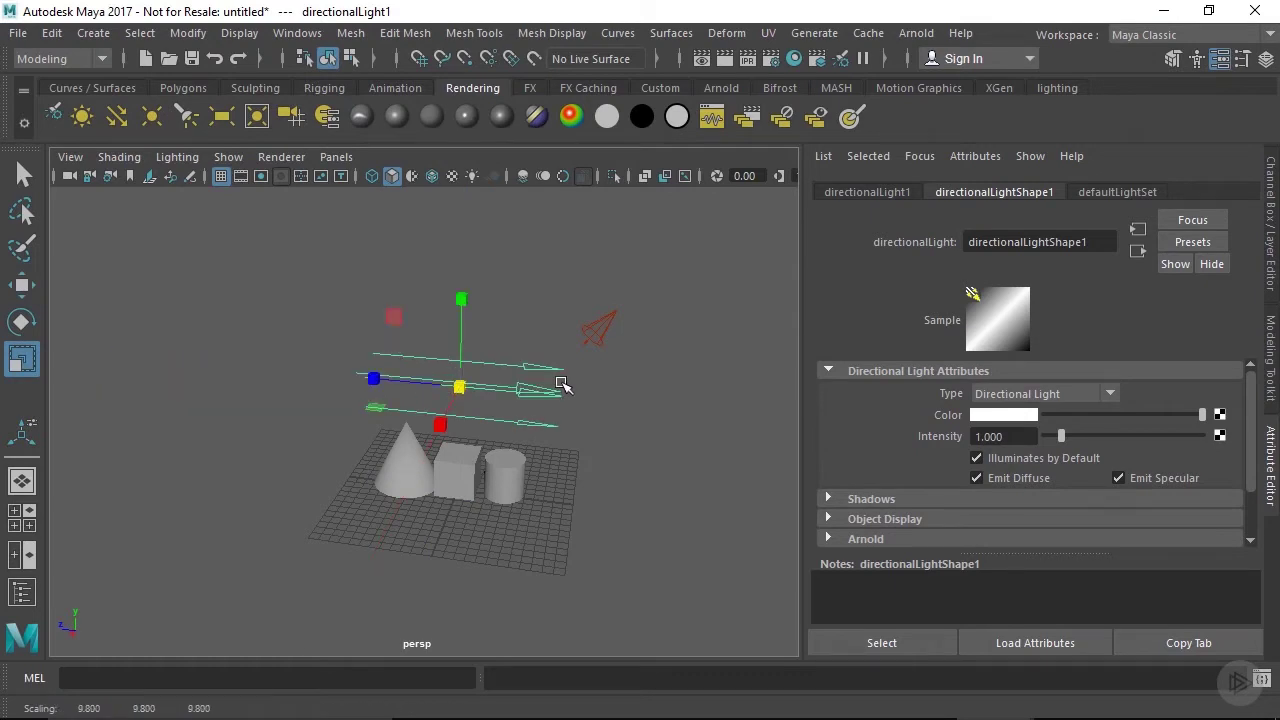
Show the directional light's manipulators, move its origin to about -17.6 cm in Z, and undo the move.
key("t")
left_click_drag(447, 384, 626, 403)
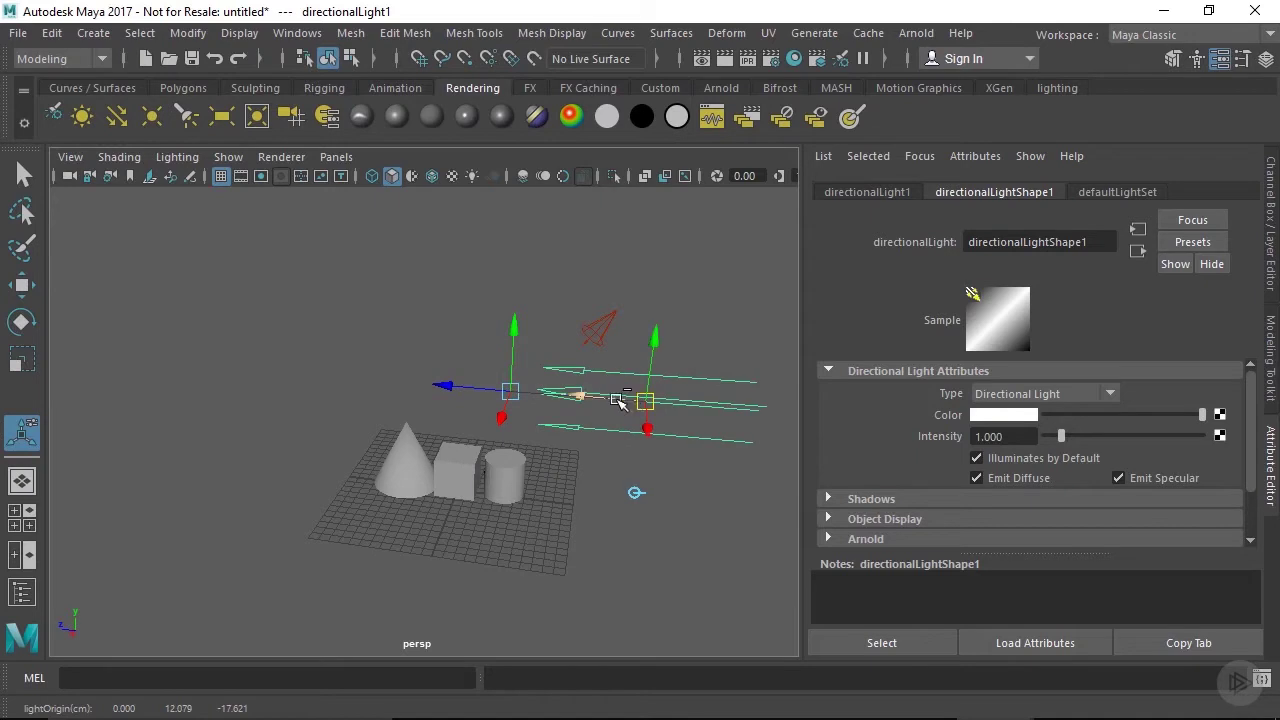
key("ctrl+z")
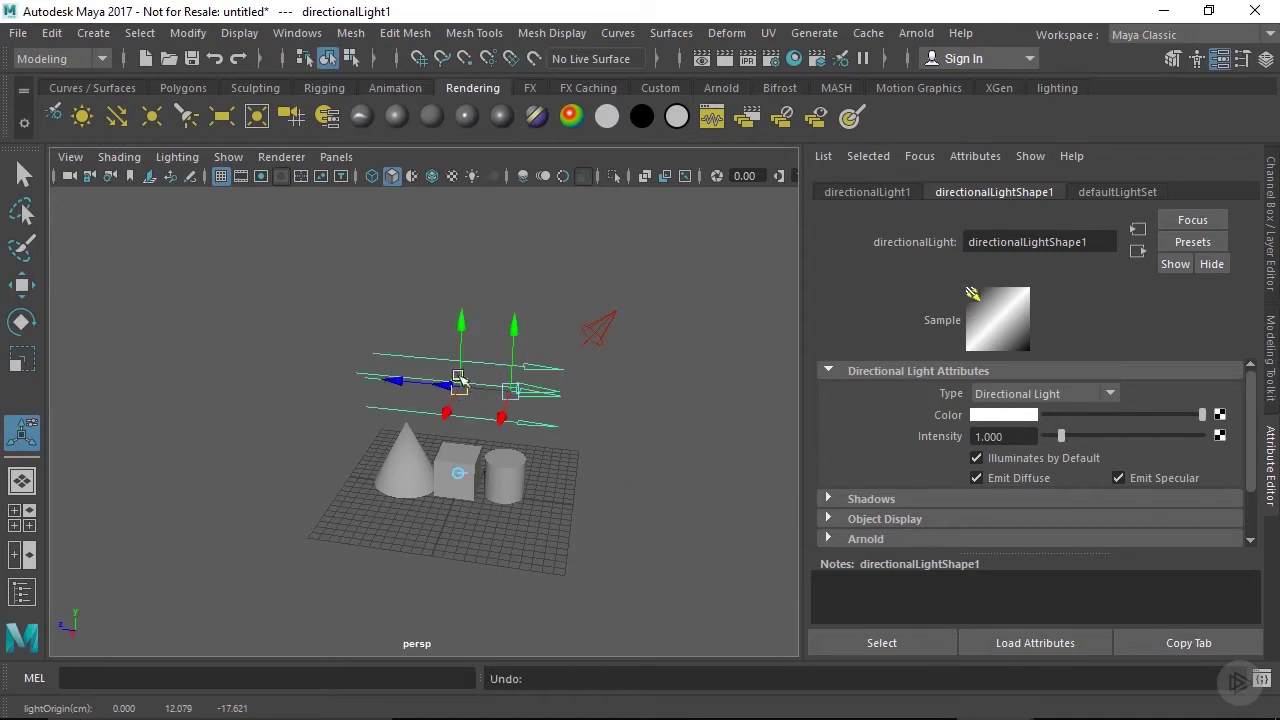
left_click(663, 403)
left_click(523, 383)
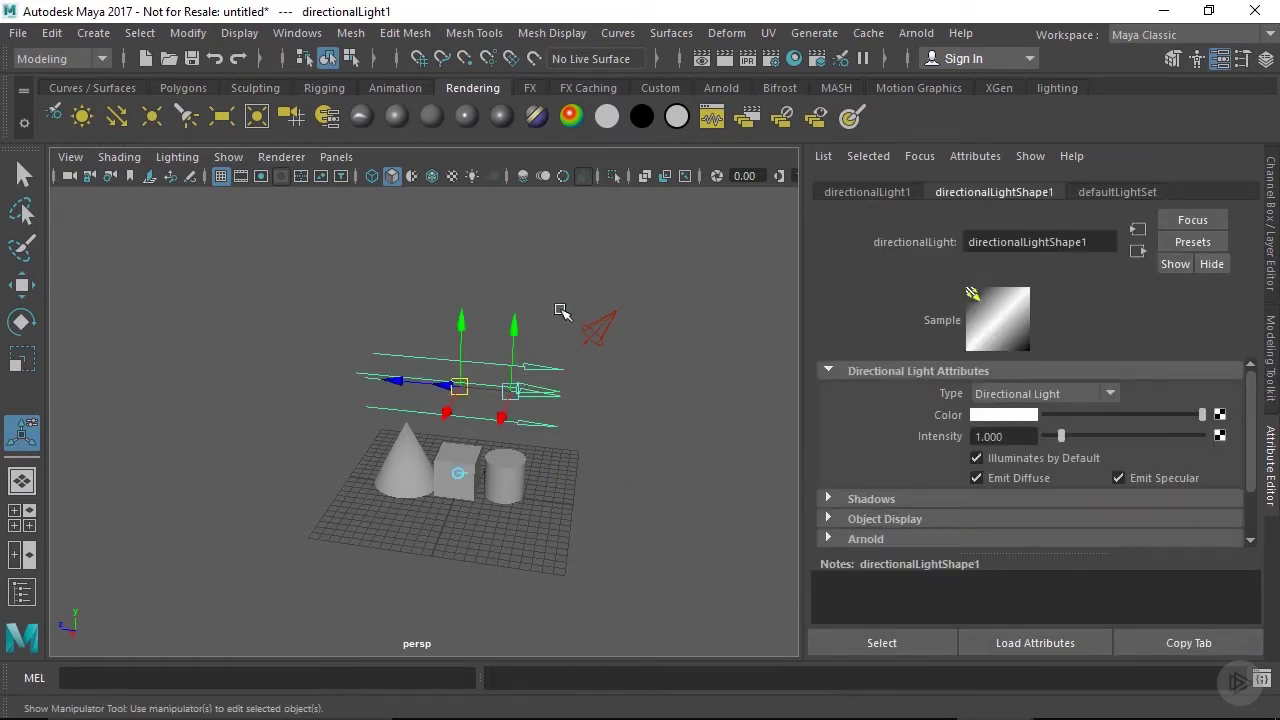
Remove the directional light from the scene, leaving the spot light above the shapes.
left_click(561, 311)
right_click_drag(560, 354, 572, 490, "alt")
left_click_drag(572, 490, 551, 442, "alt")
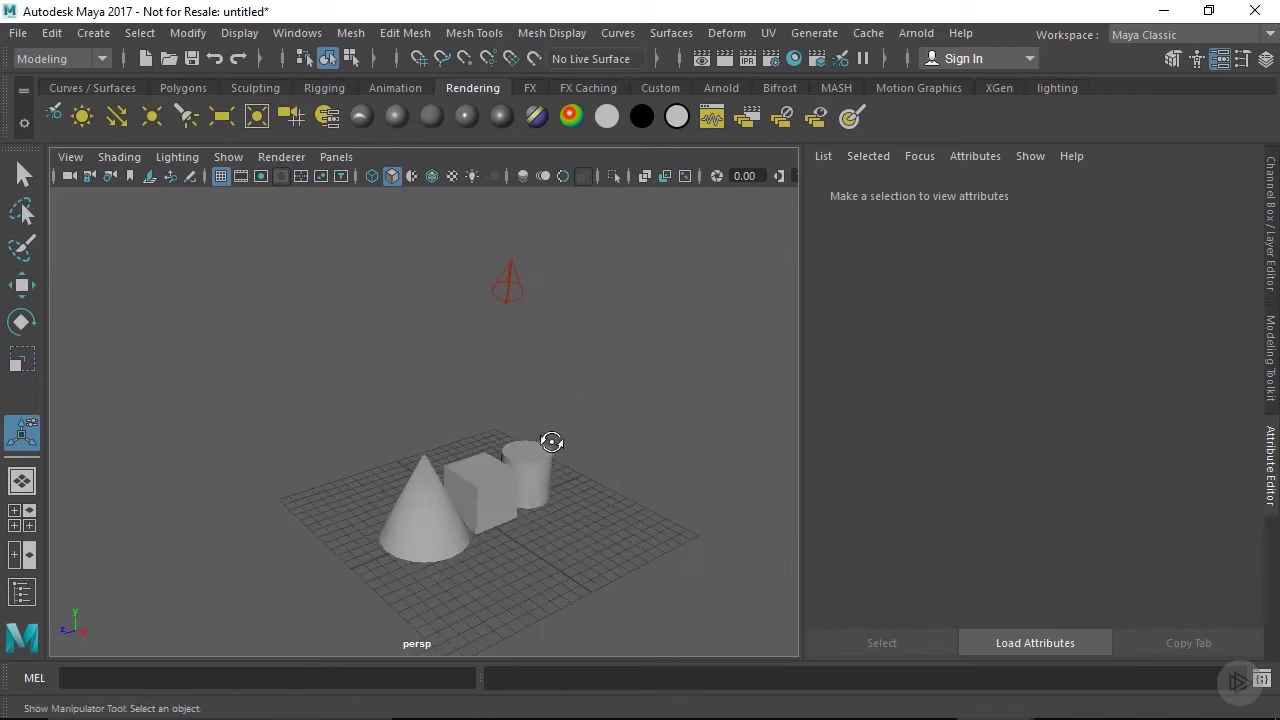